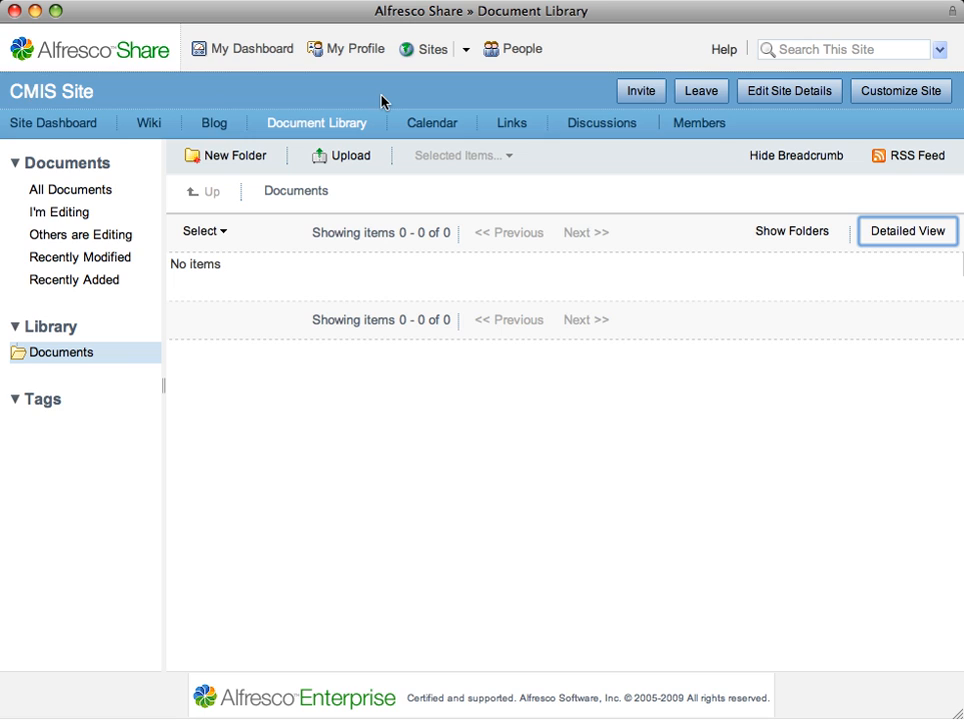
Upload the seven files from 2008-11-10 Meeting Minutes.txt through Rendition Proposal v0.42.doc in the Doclib folder to the document library.
click(347, 158)
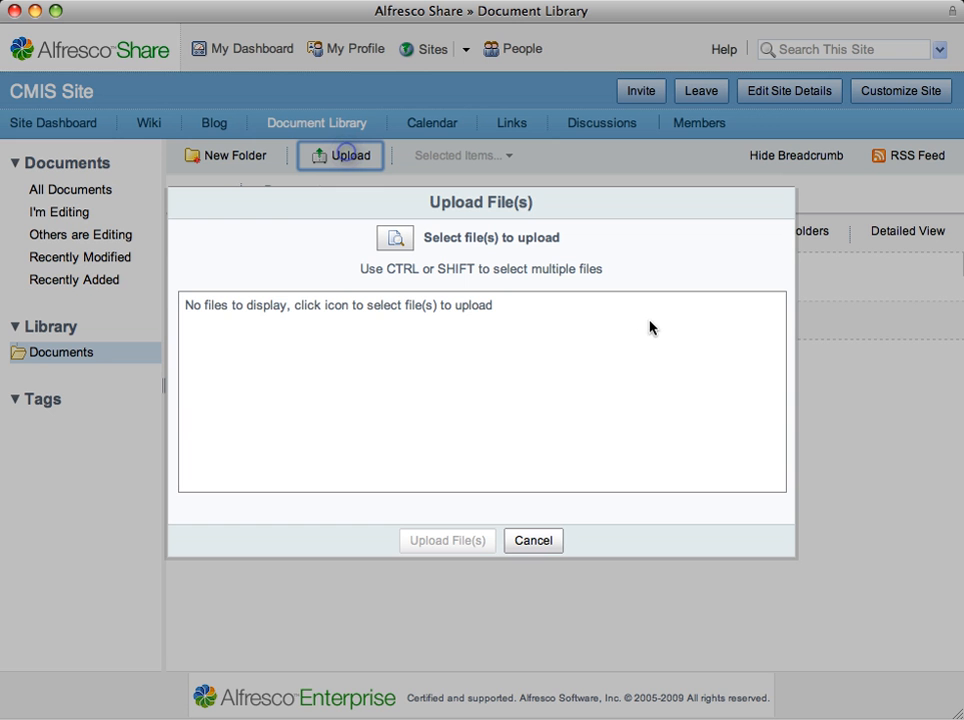
click(388, 240)
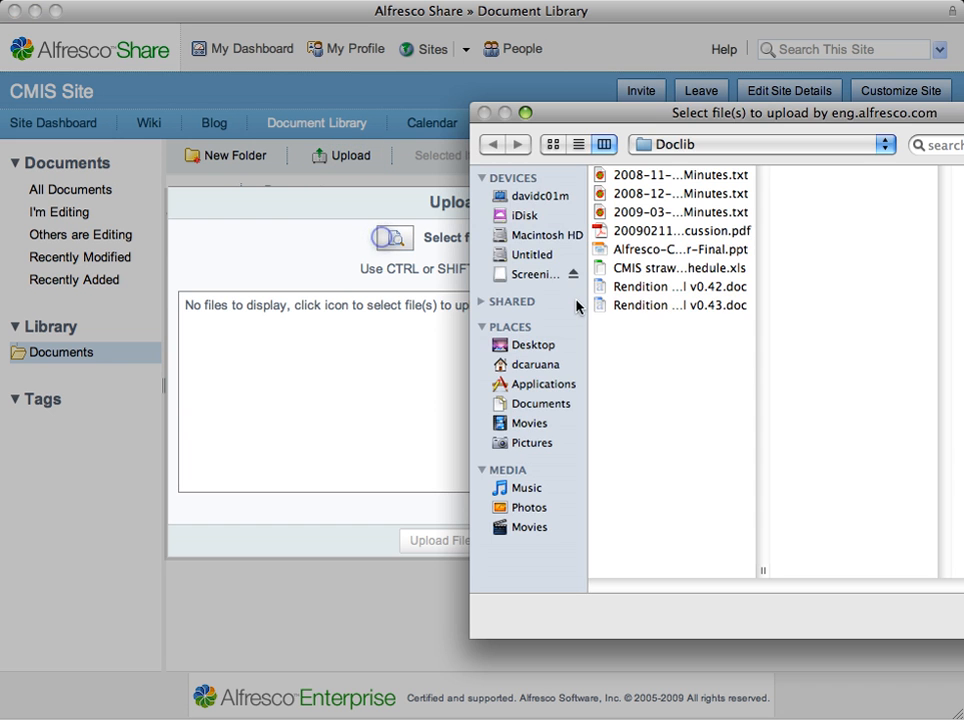
click(672, 176)
shift+click(683, 286)
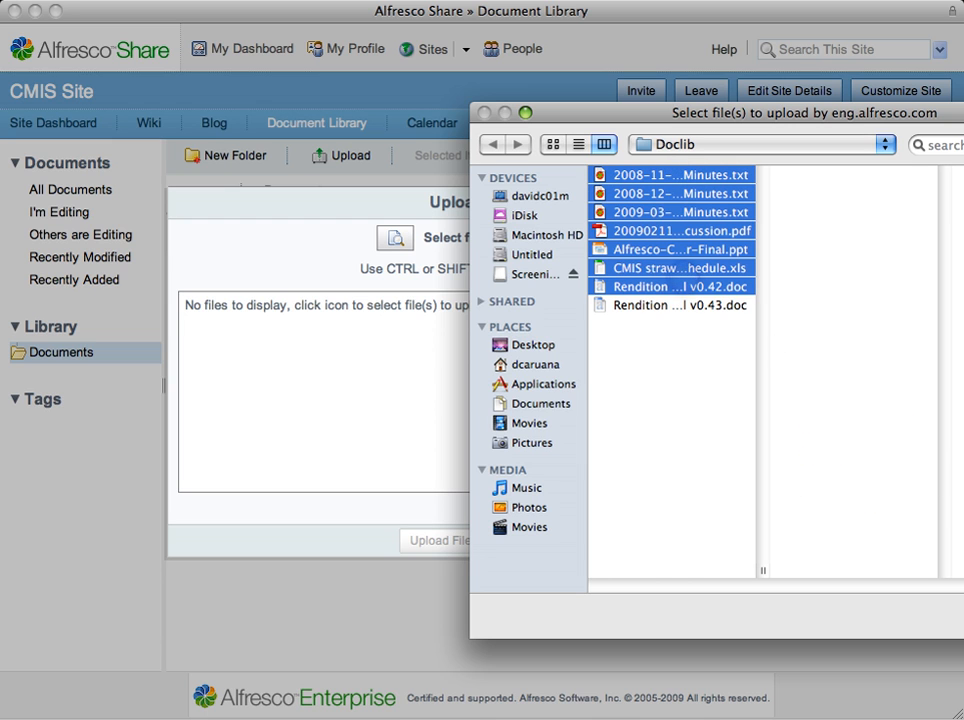
key(Return)
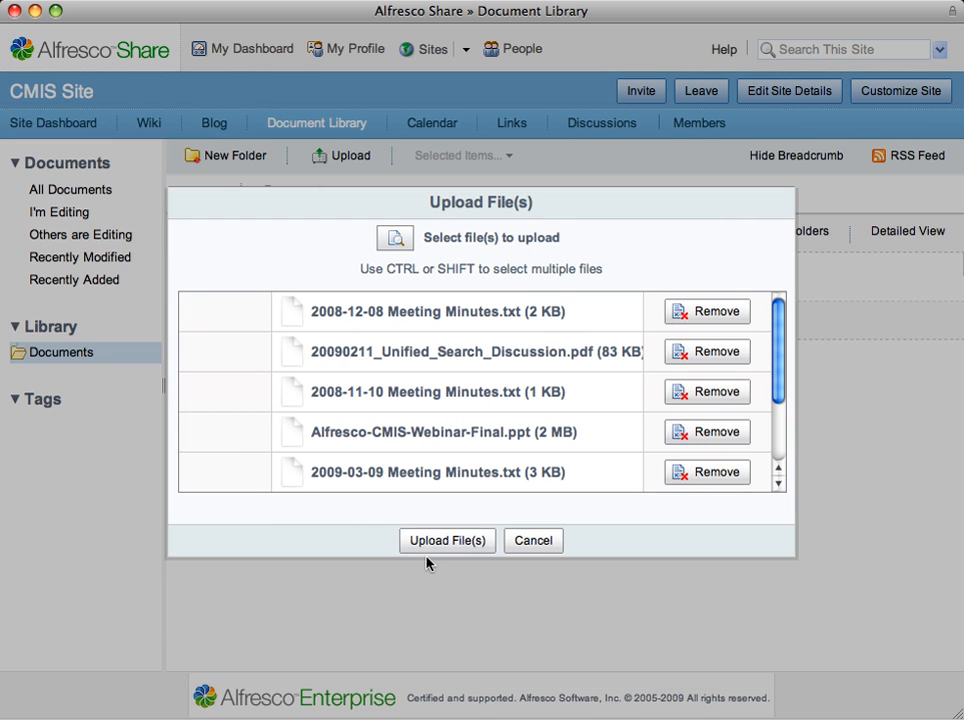
click(428, 542)
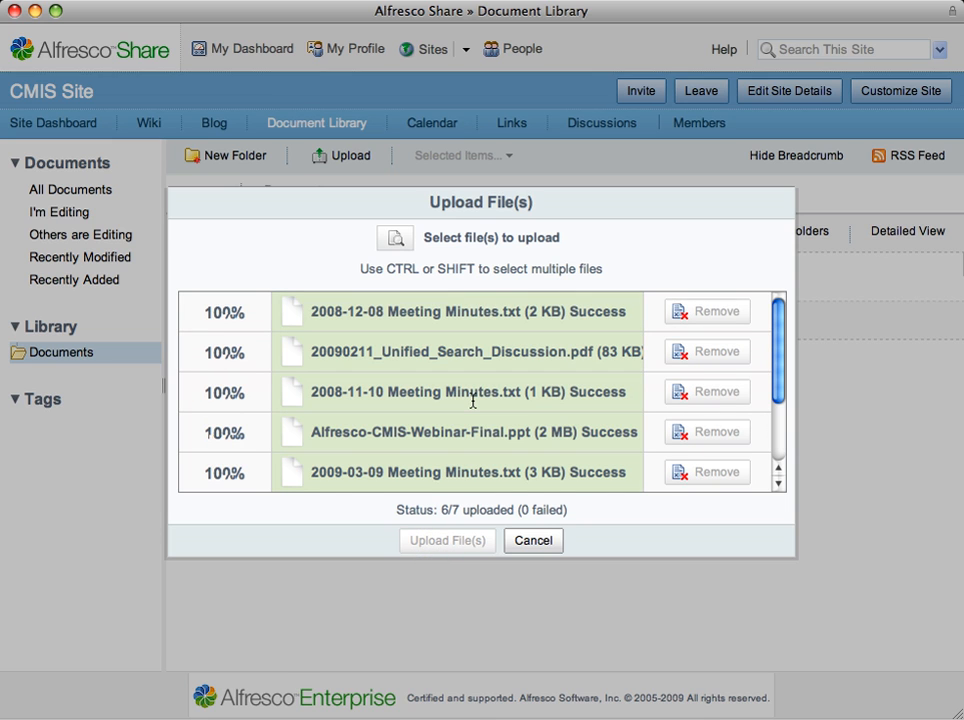
scroll(532, 355, down, 3)
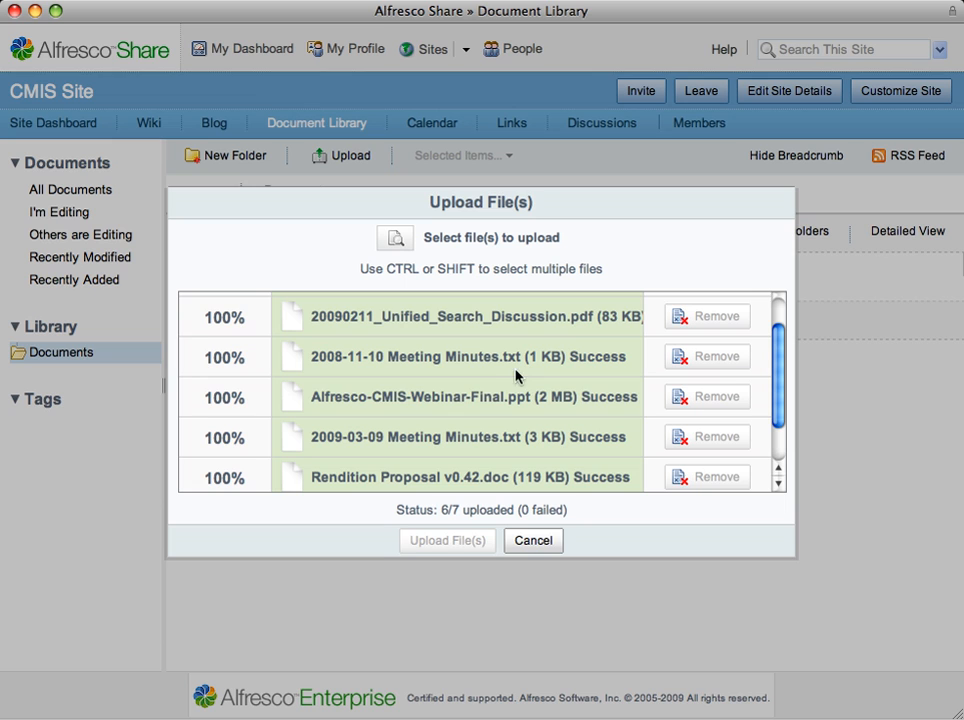
scroll(494, 432, down, 1)
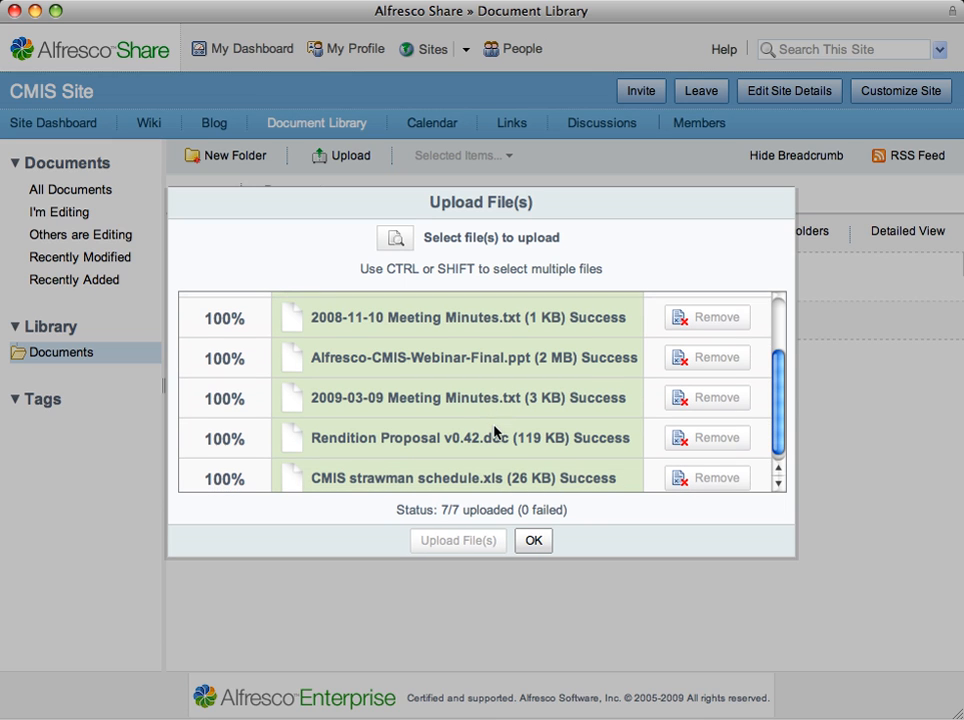
click(532, 542)
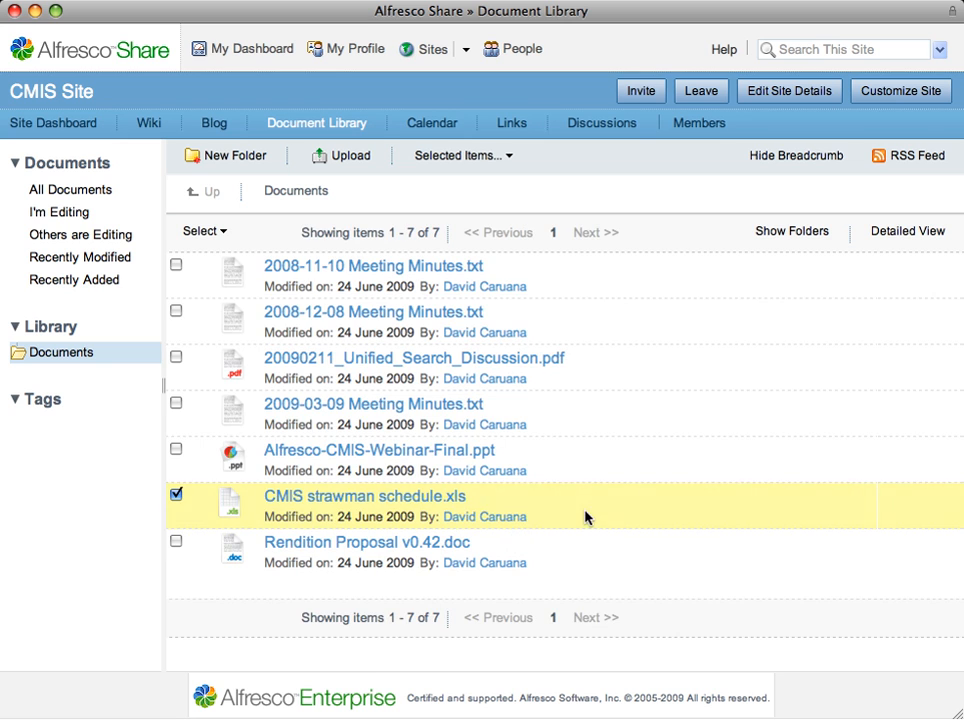
Deselect CMIS strawman schedule.xls and select the three Meeting Minutes text files instead.
click(177, 493)
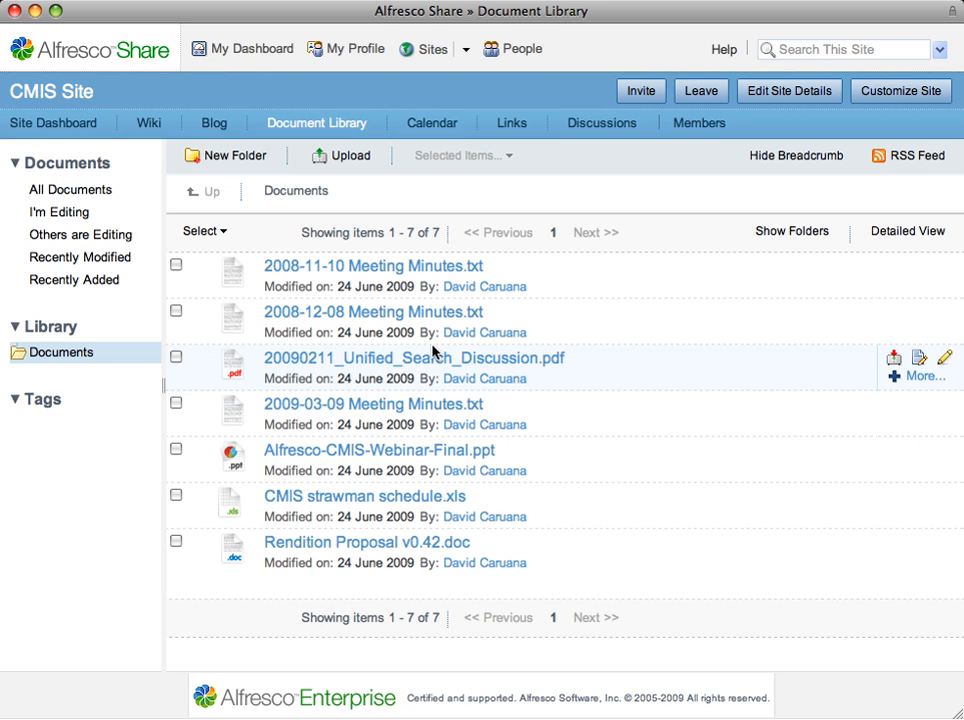
click(178, 265)
click(176, 311)
click(176, 404)
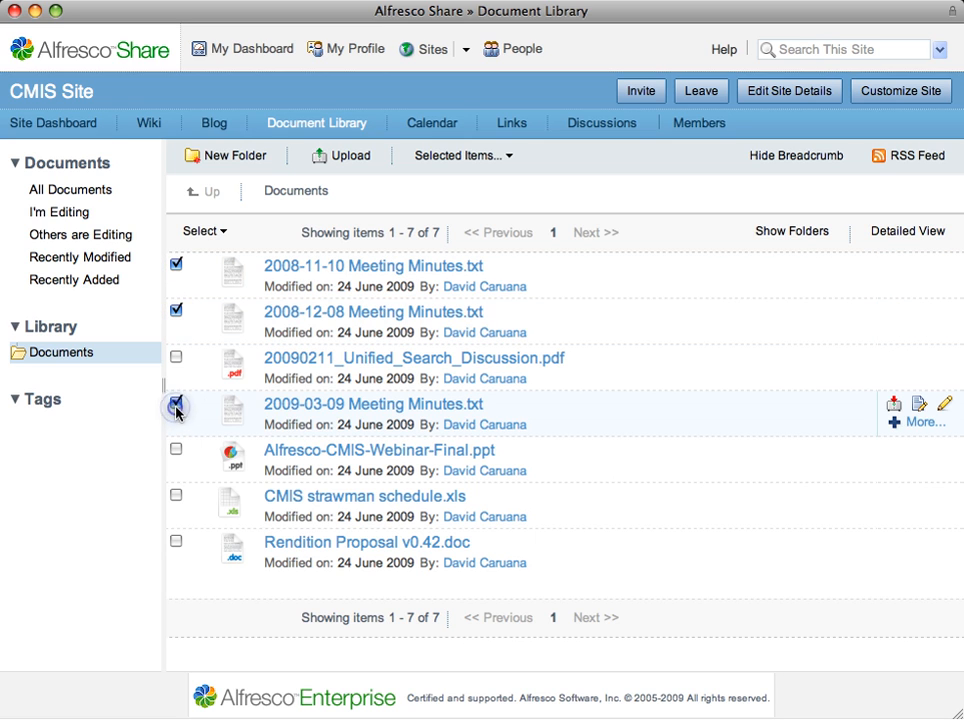
Create a new folder named Meeting Minutes in the Documents library, leaving its title and description empty.
click(237, 157)
text(Meeting Minutes)
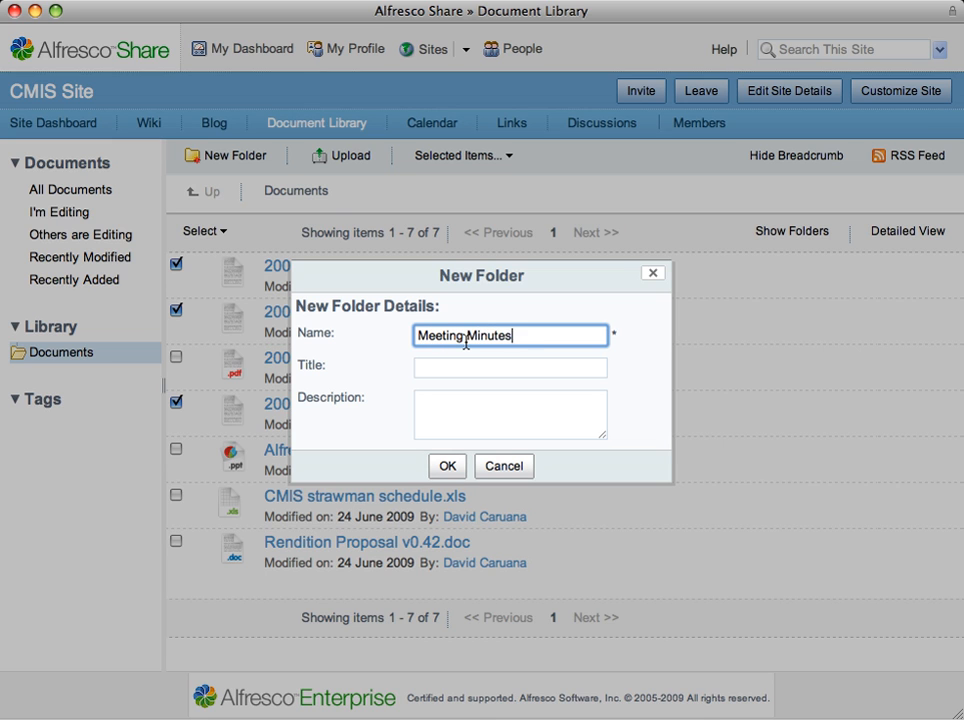
key(Tab)
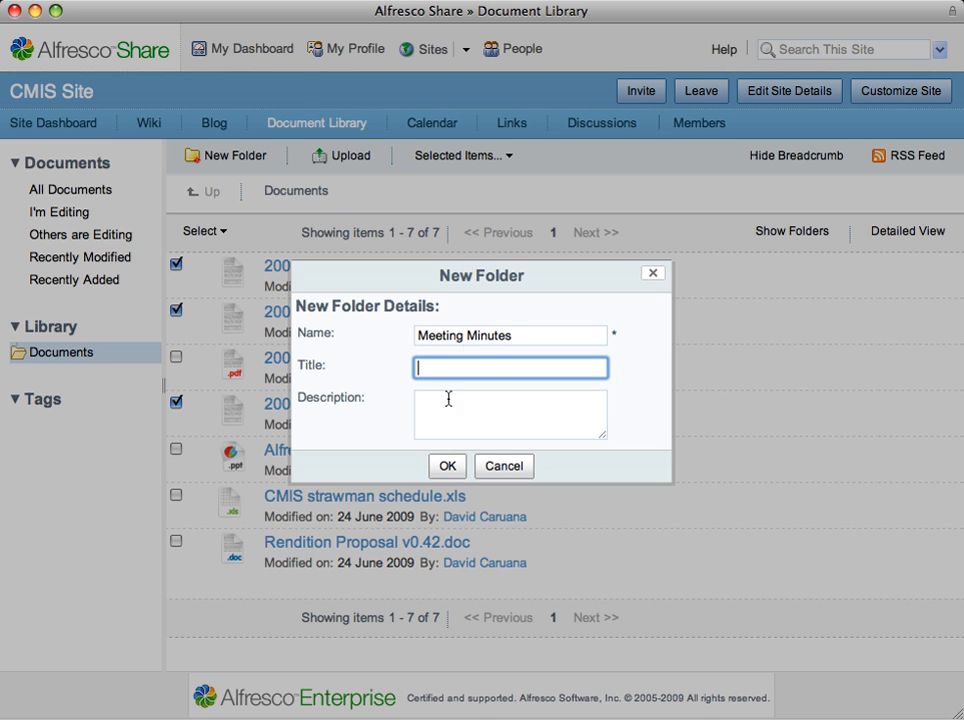
click(447, 467)
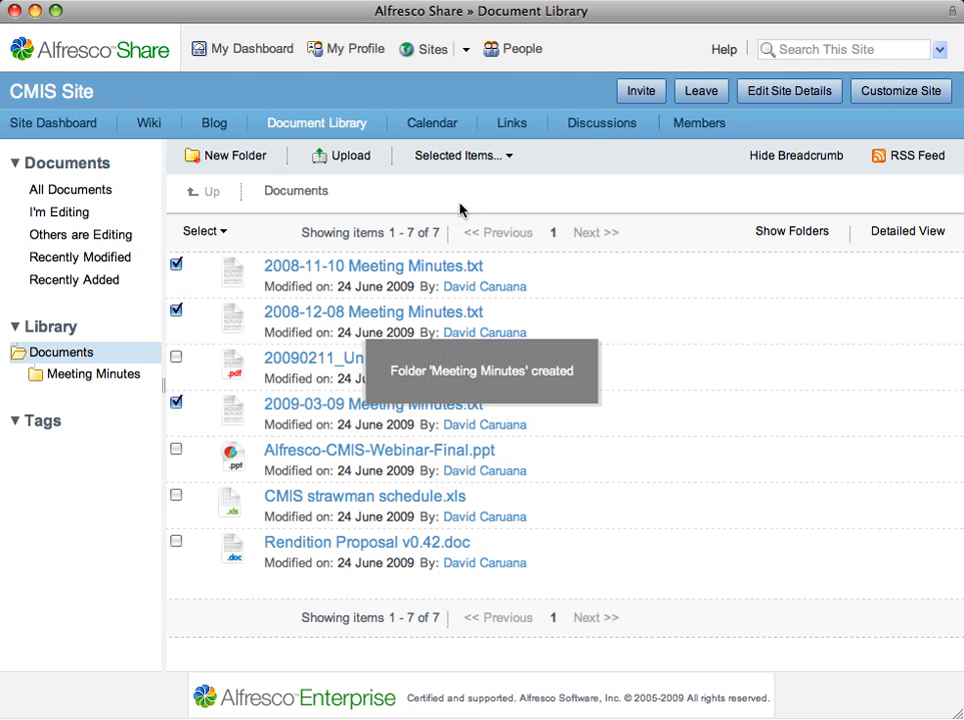
Move the three selected text files into the Meeting Minutes folder.
click(478, 163)
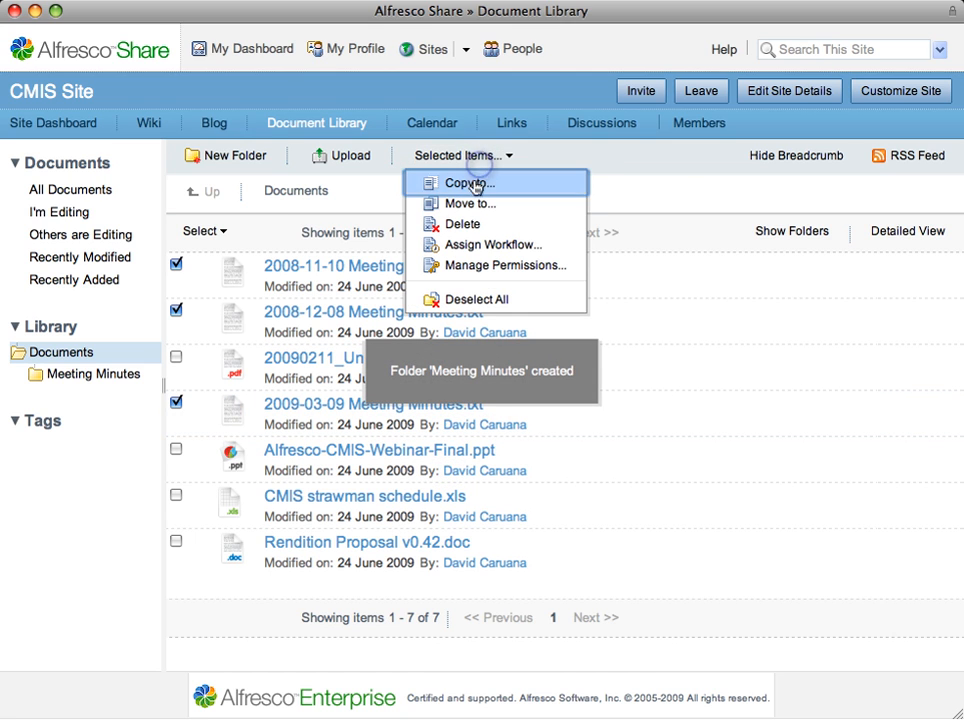
click(470, 206)
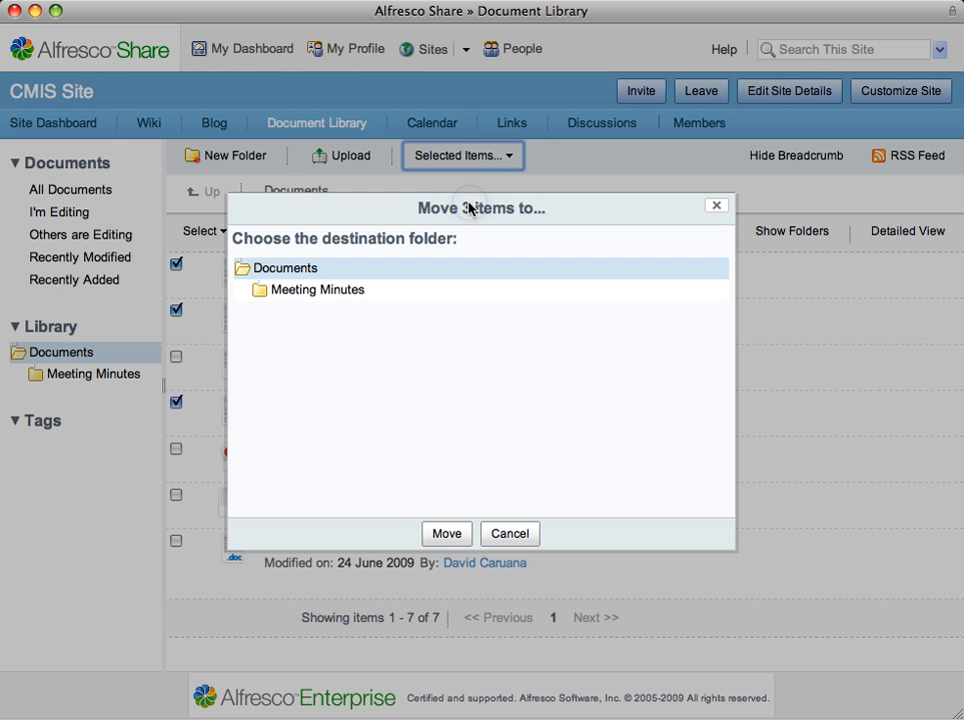
click(335, 291)
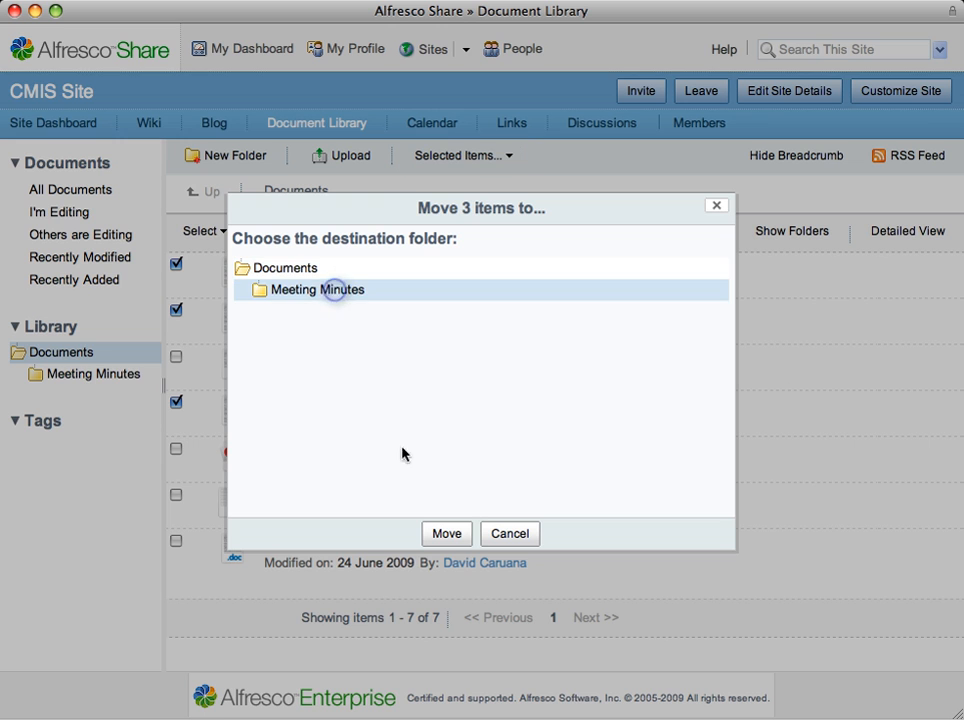
click(440, 535)
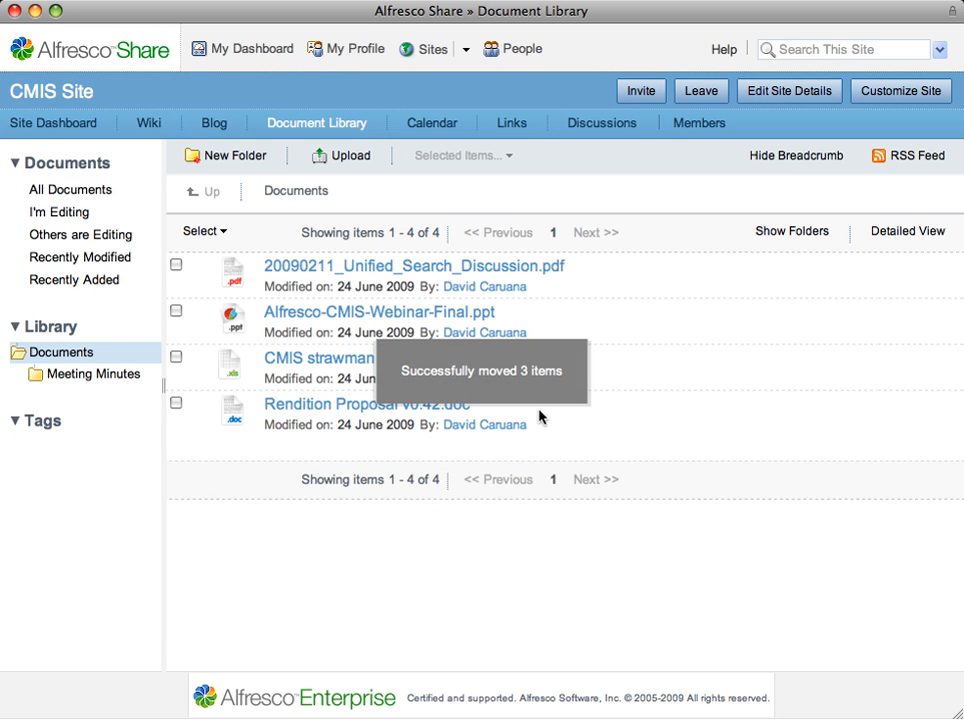
Show folders in the list, open Meeting Minutes, and give All Other Users Consumer privileges on its three selected files.
click(792, 241)
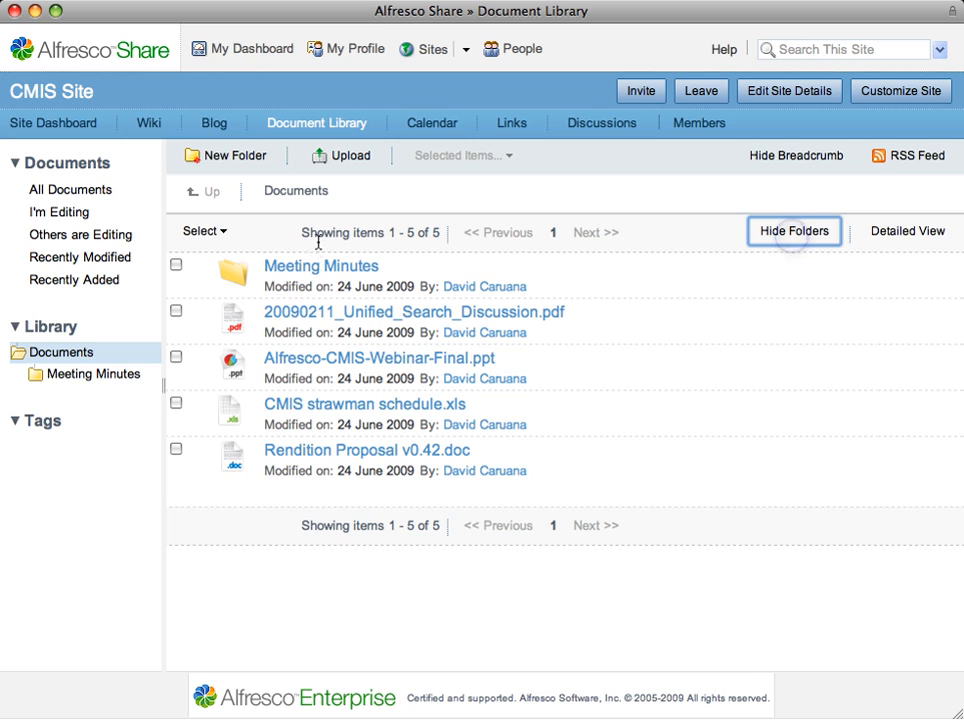
click(316, 266)
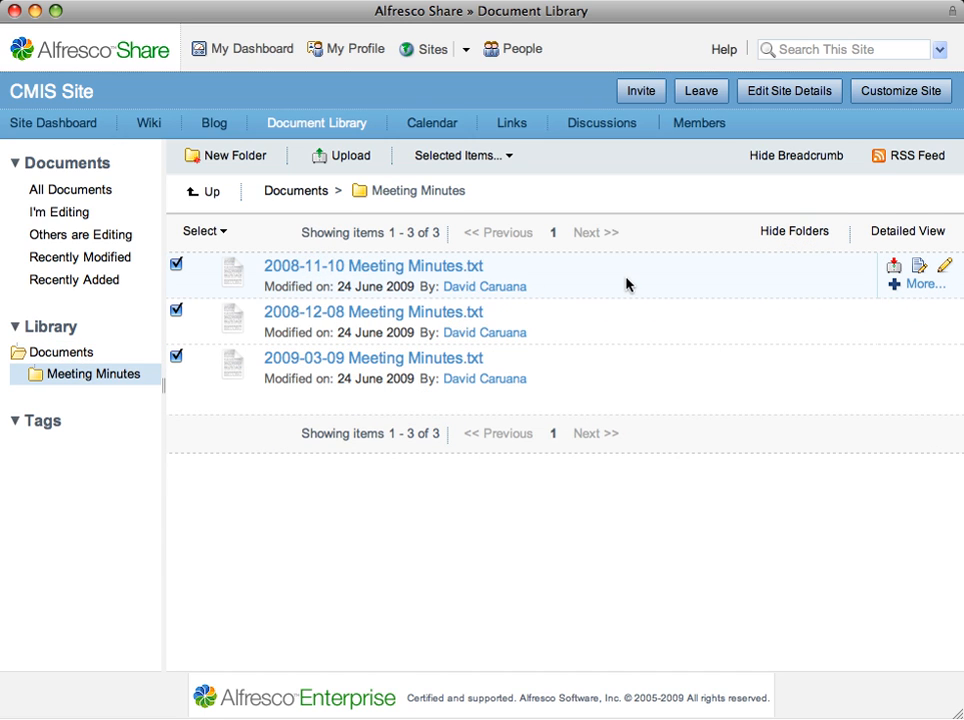
click(497, 157)
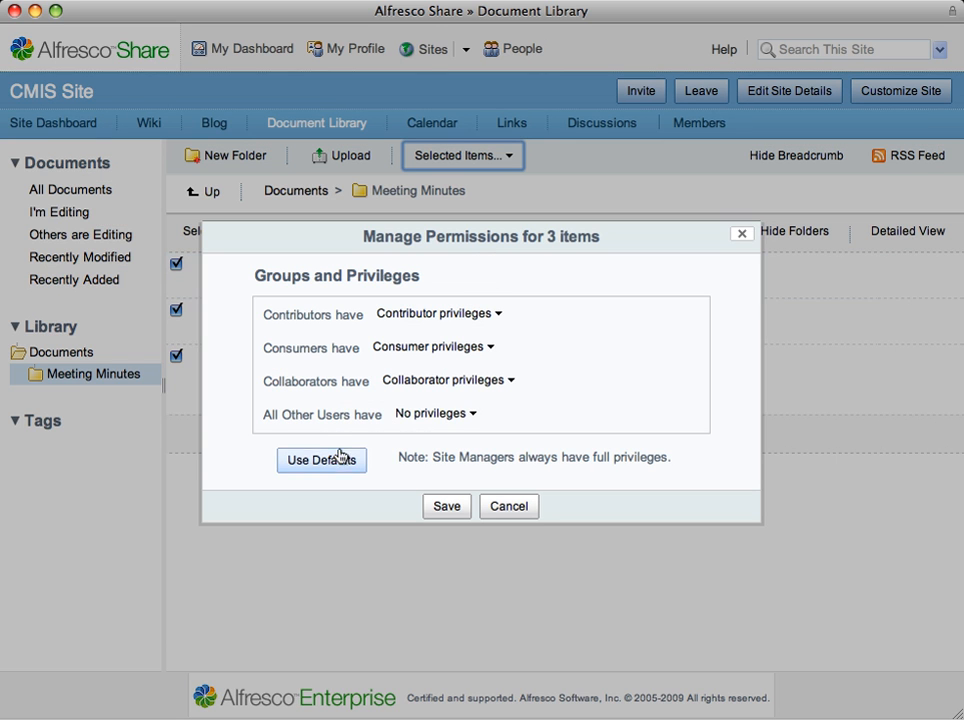
click(430, 420)
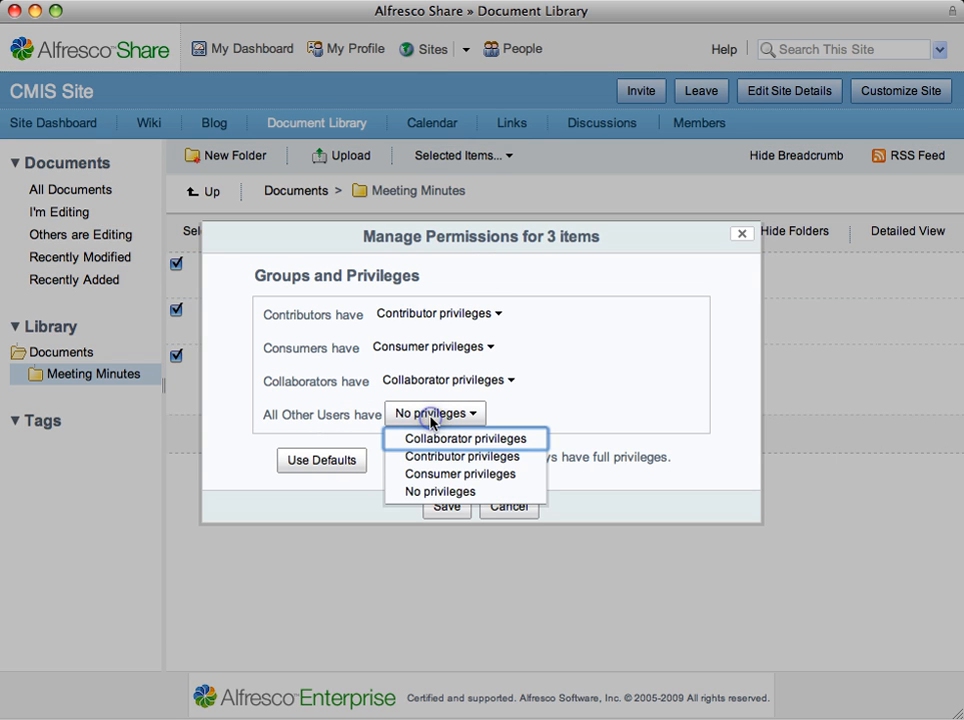
click(415, 474)
click(444, 508)
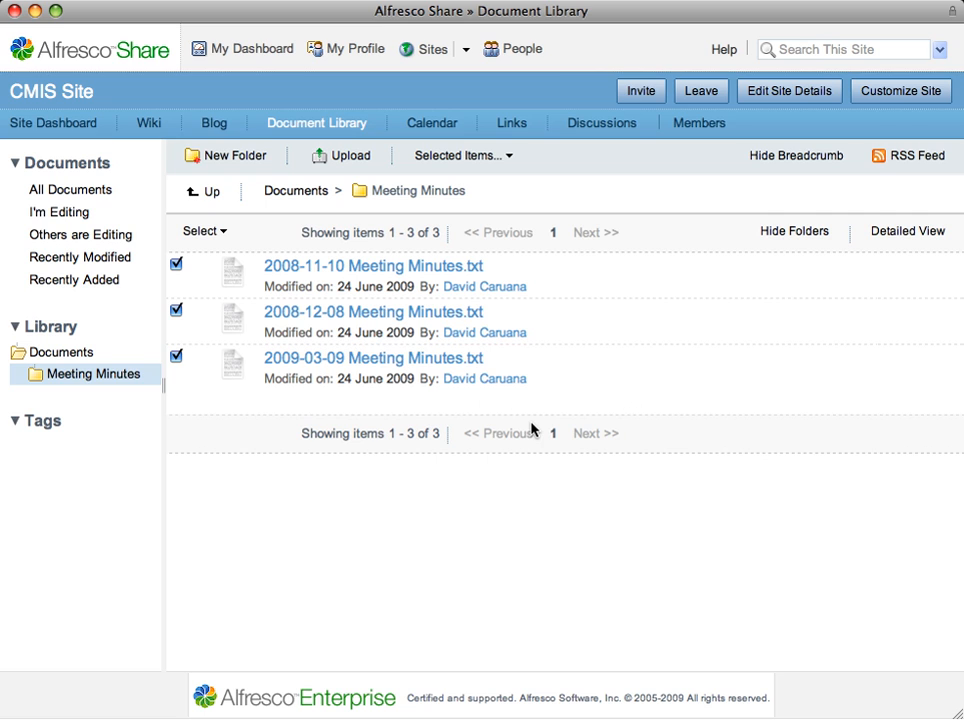
Return to the Documents folder and switch its listing to the detailed view with folders hidden.
click(294, 194)
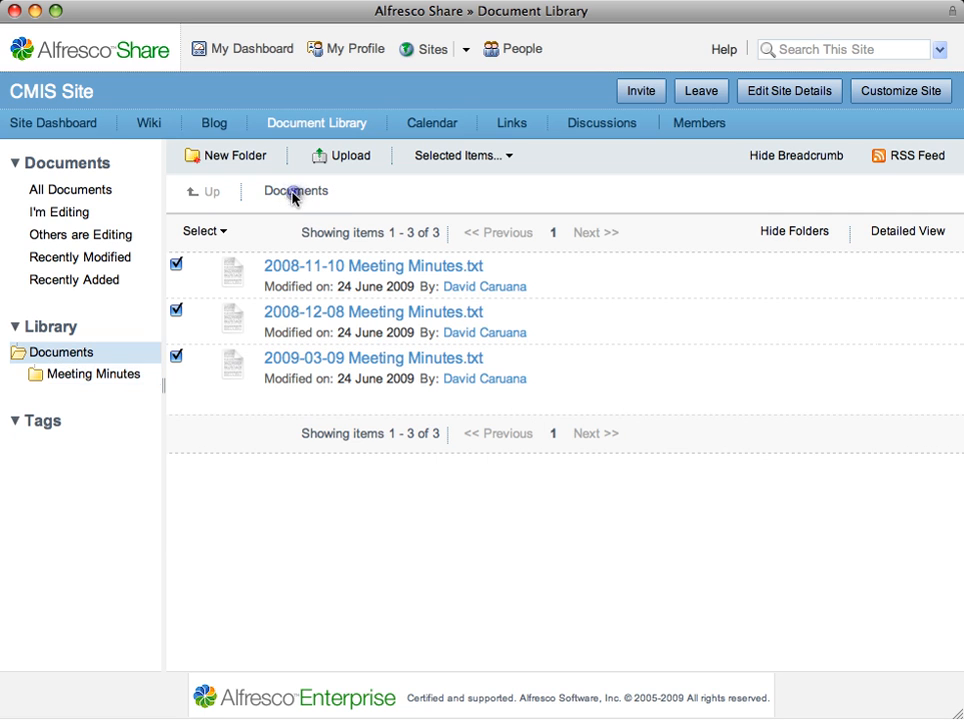
click(786, 240)
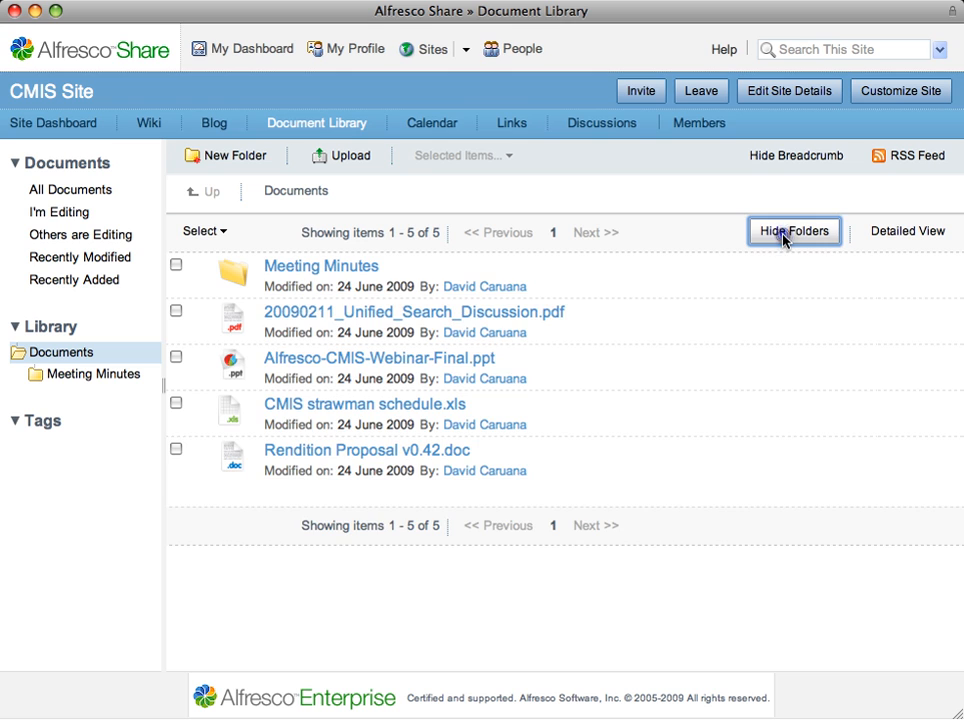
click(897, 233)
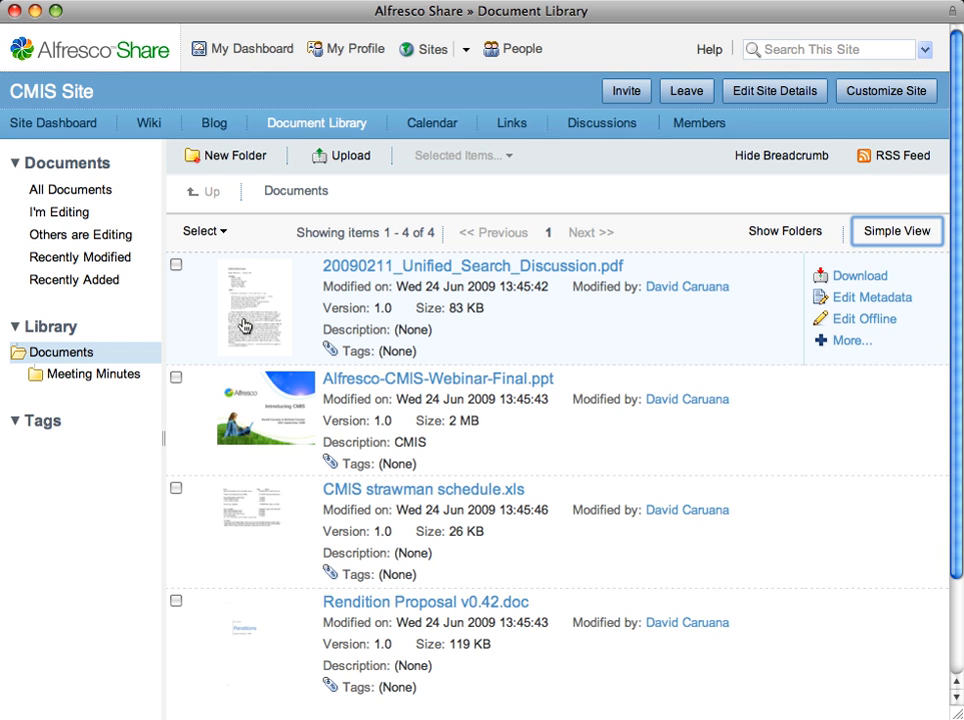
Preview Alfresco-CMIS-Webinar-Final.ppt, browse its slides through page 5, and zoom in to 173% to inspect the object type diagram.
click(260, 412)
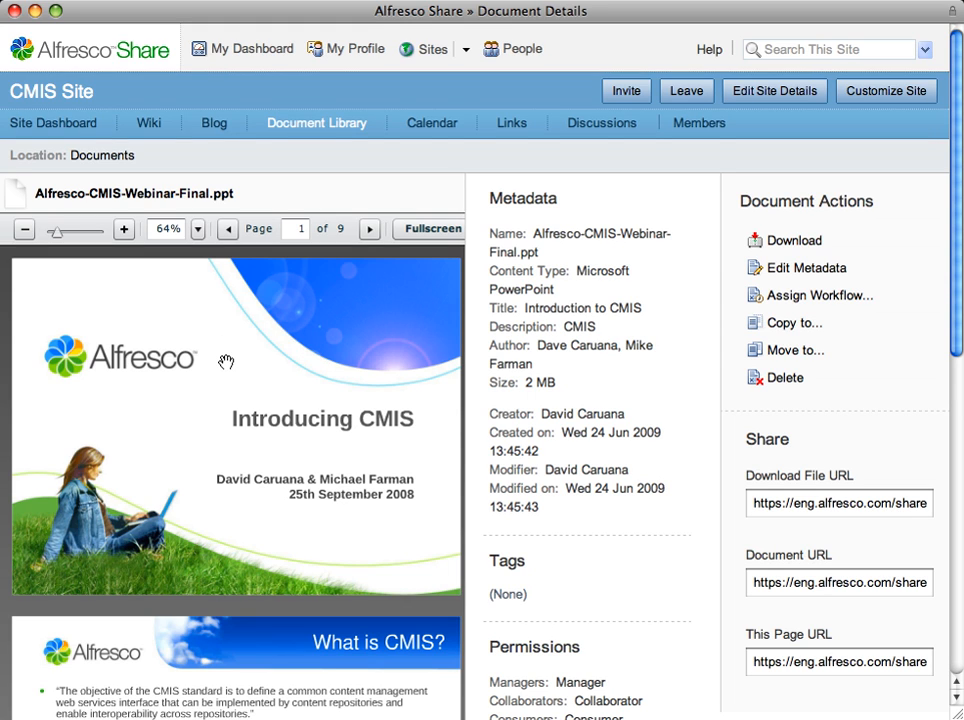
scroll(227, 363, down, 5)
scroll(229, 365, down, 8)
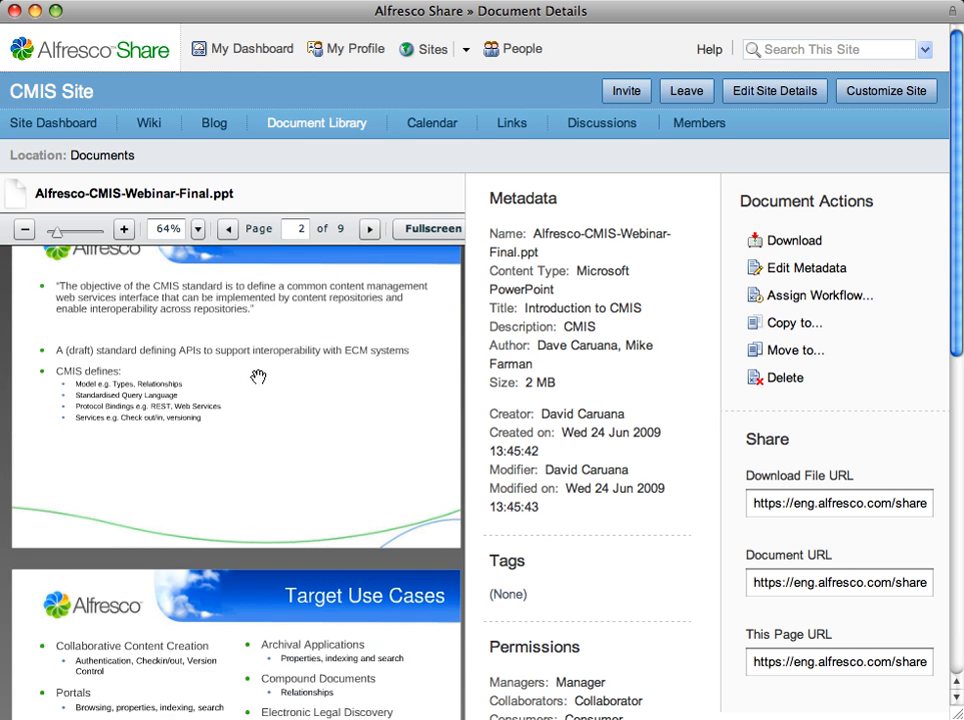
scroll(256, 377, down, 9)
scroll(251, 381, down, 11)
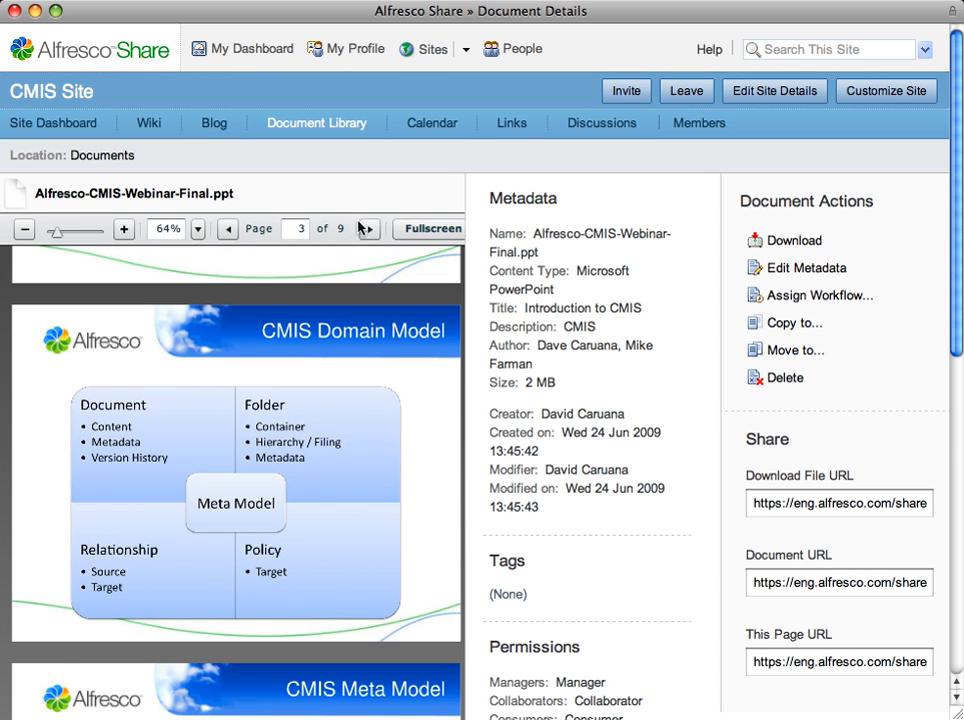
click(366, 228)
click(366, 228)
drag(55, 235, 83, 231)
drag(108, 313, 250, 525)
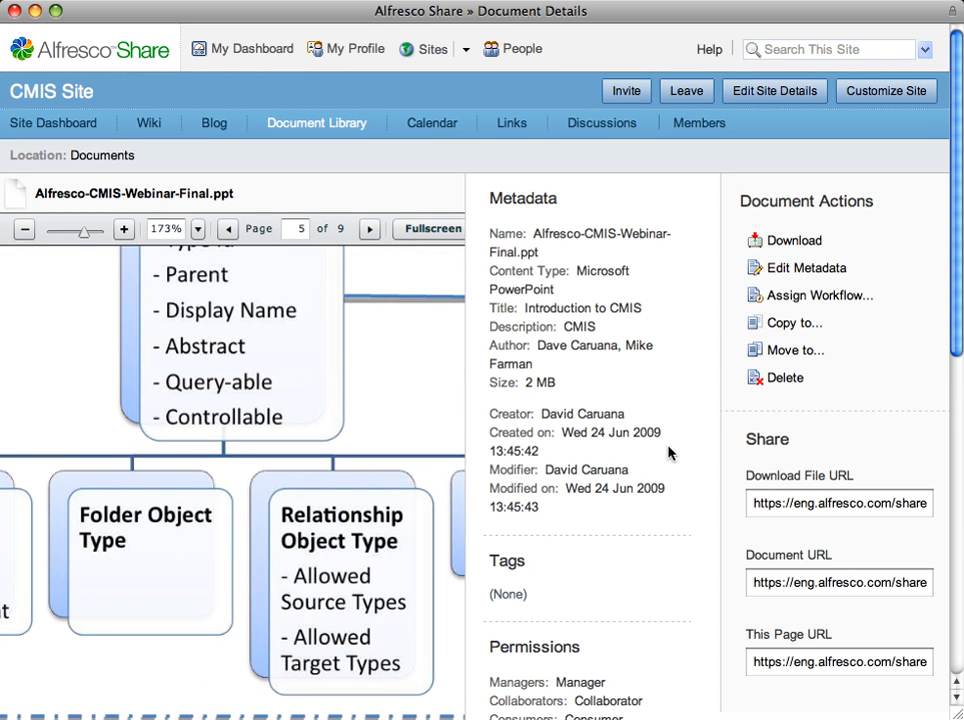
Add the tag "presentation" to the metadata of Alfresco-CMIS-Webinar-Final.ppt.
click(787, 268)
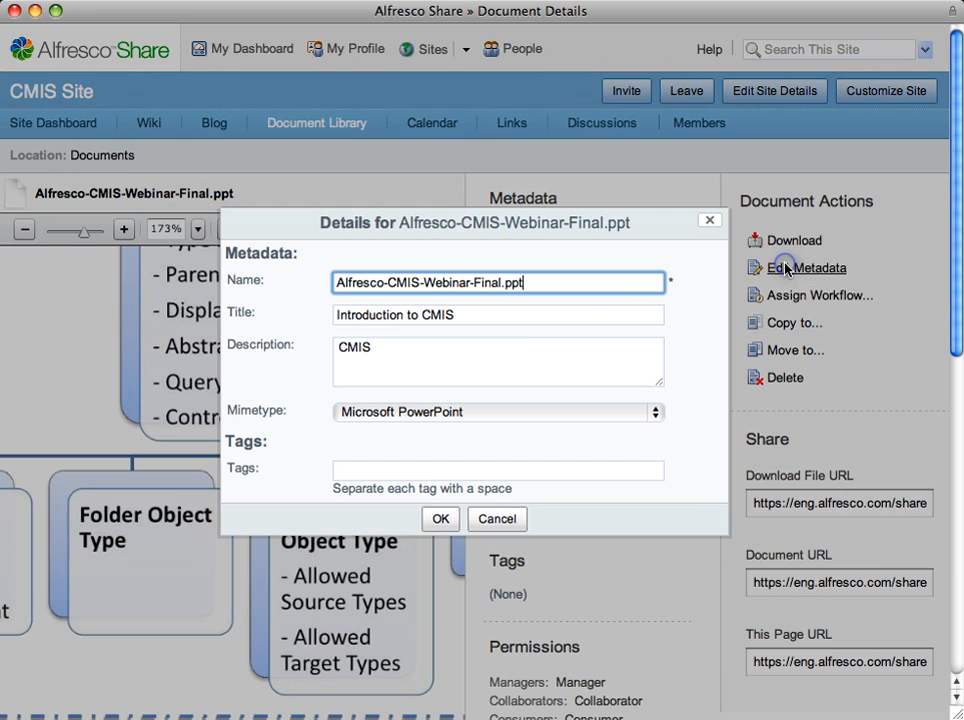
key(Tab)
key(Tab)
key(Tab)
key(Tab)
key(Tab)
click(498, 470)
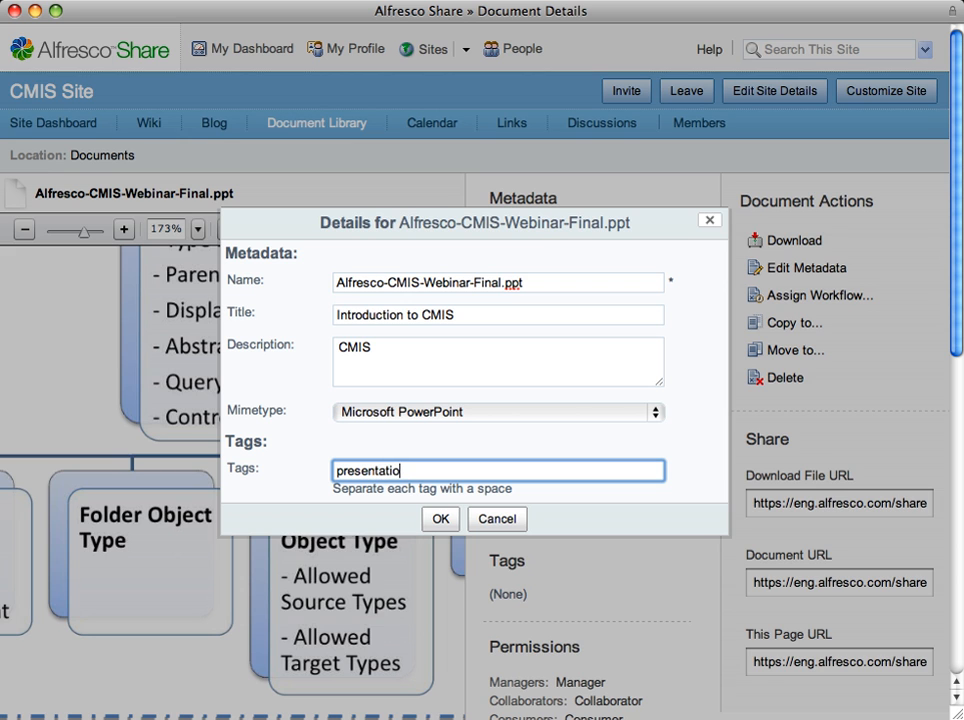
key(Return)
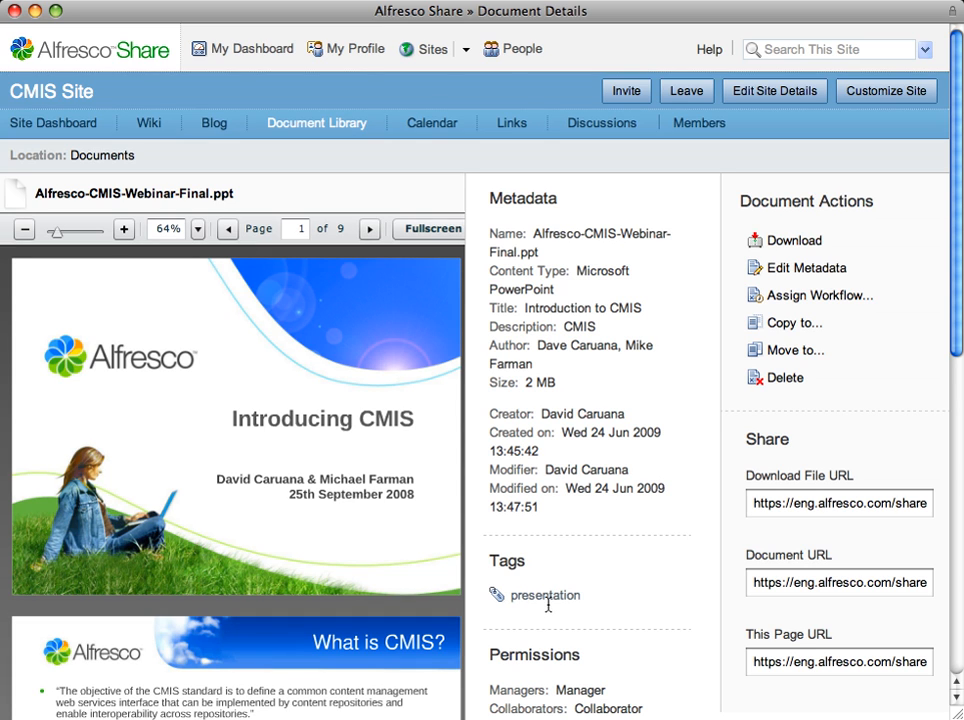
Go back to the Documents library and list only the items tagged "presentation".
click(110, 157)
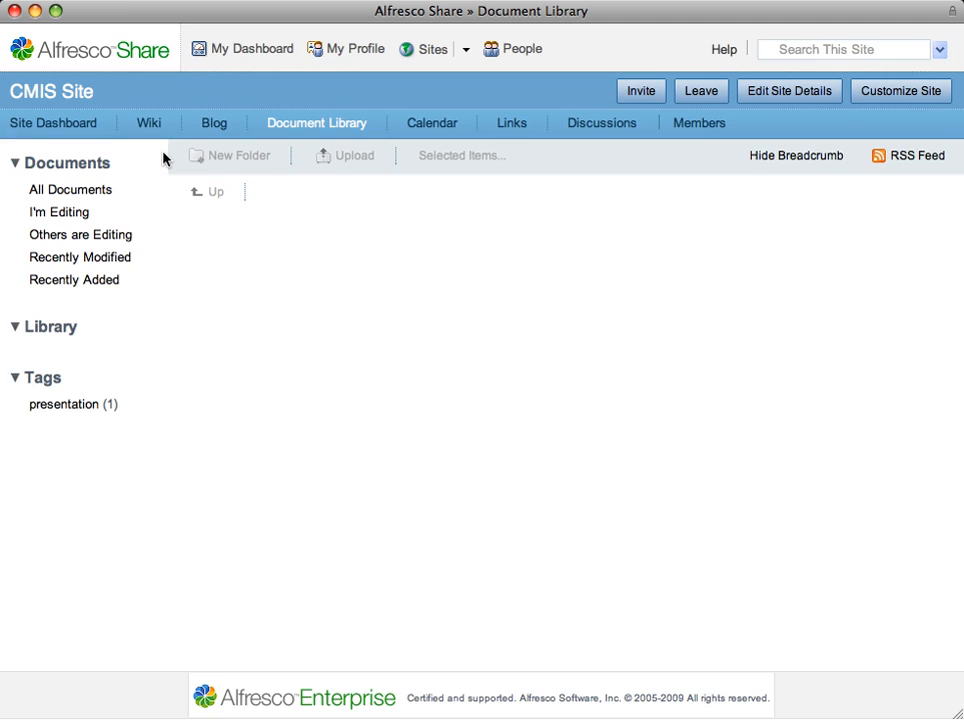
scroll(140, 165, down, 3)
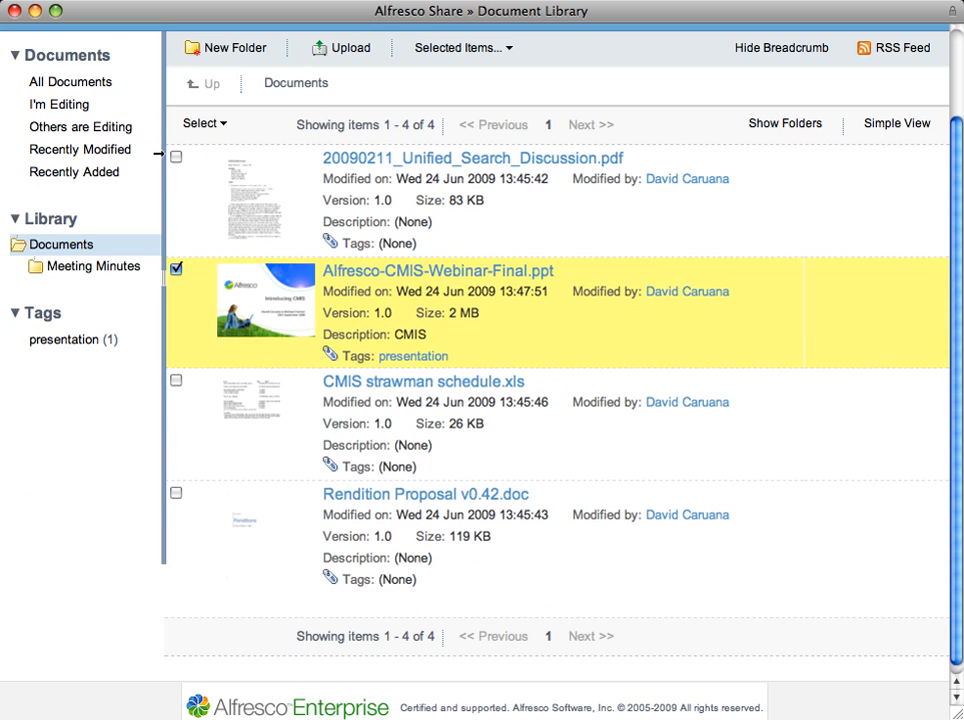
click(49, 343)
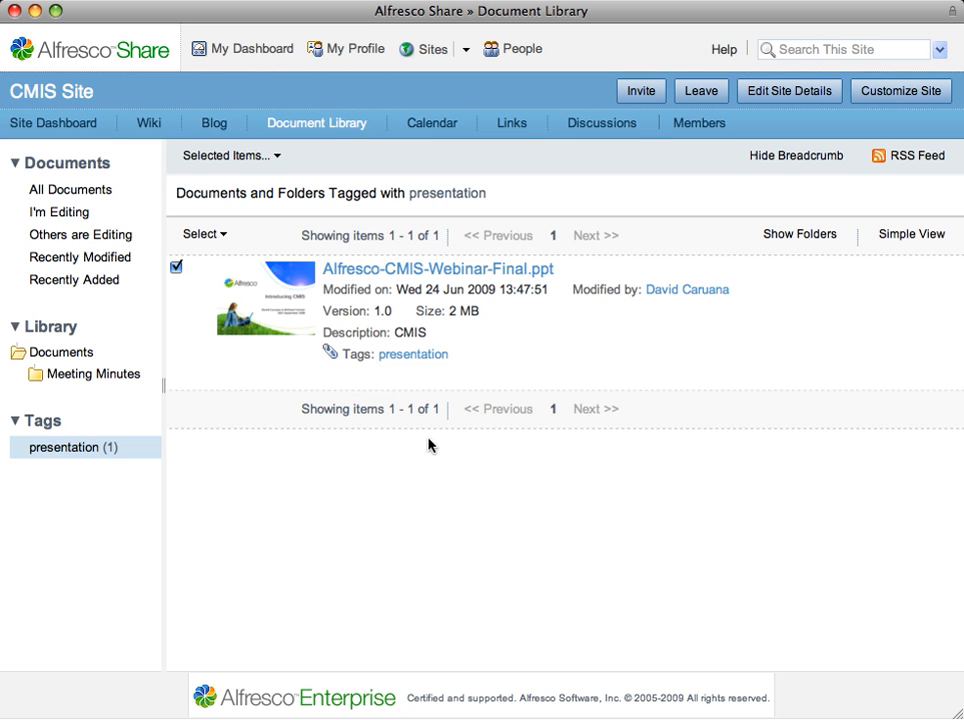
From the Documents folder, preview Rendition Proposal v0.42.doc, page forward to page 10, scroll on to the object schema and zoom out to 68%.
click(60, 352)
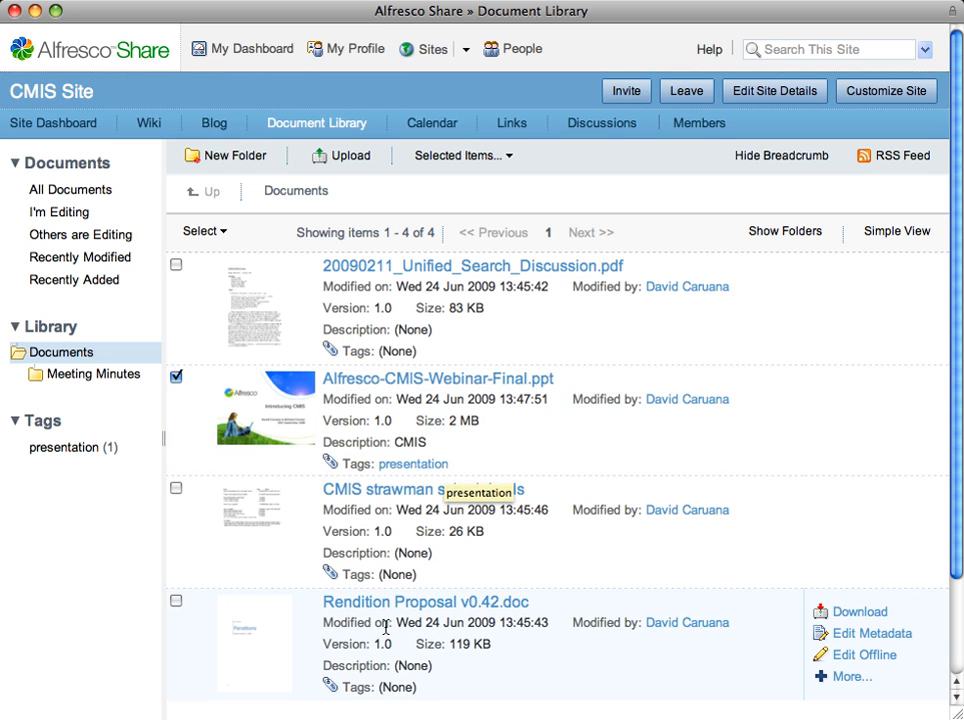
click(253, 647)
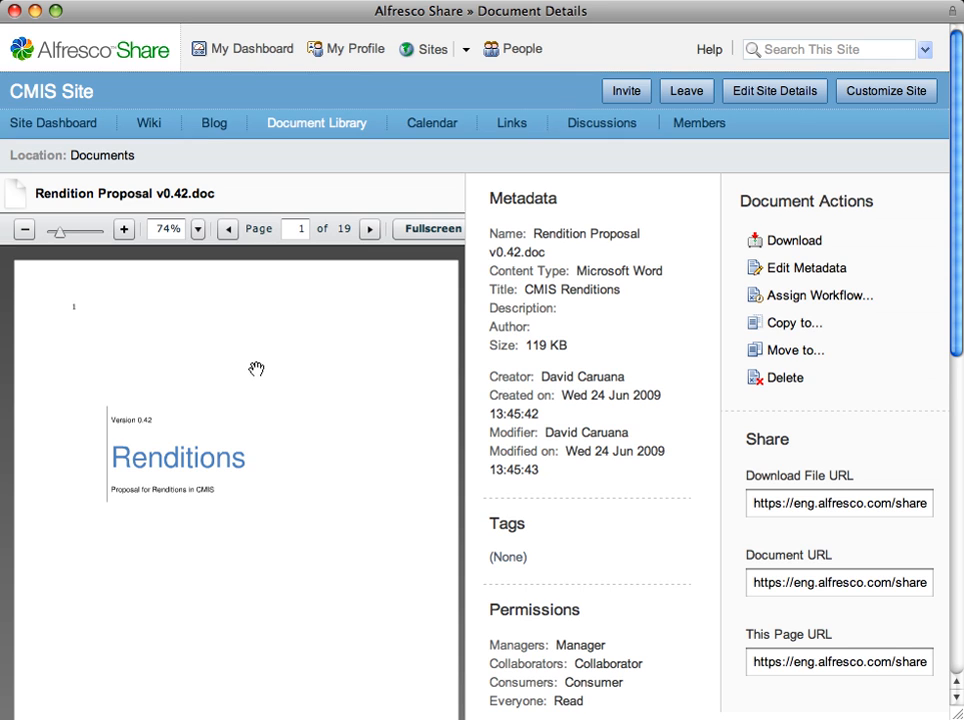
click(367, 231)
click(367, 231)
click(367, 231)
click(367, 231)
click(367, 231)
click(367, 231)
click(367, 231)
click(367, 231)
click(367, 231)
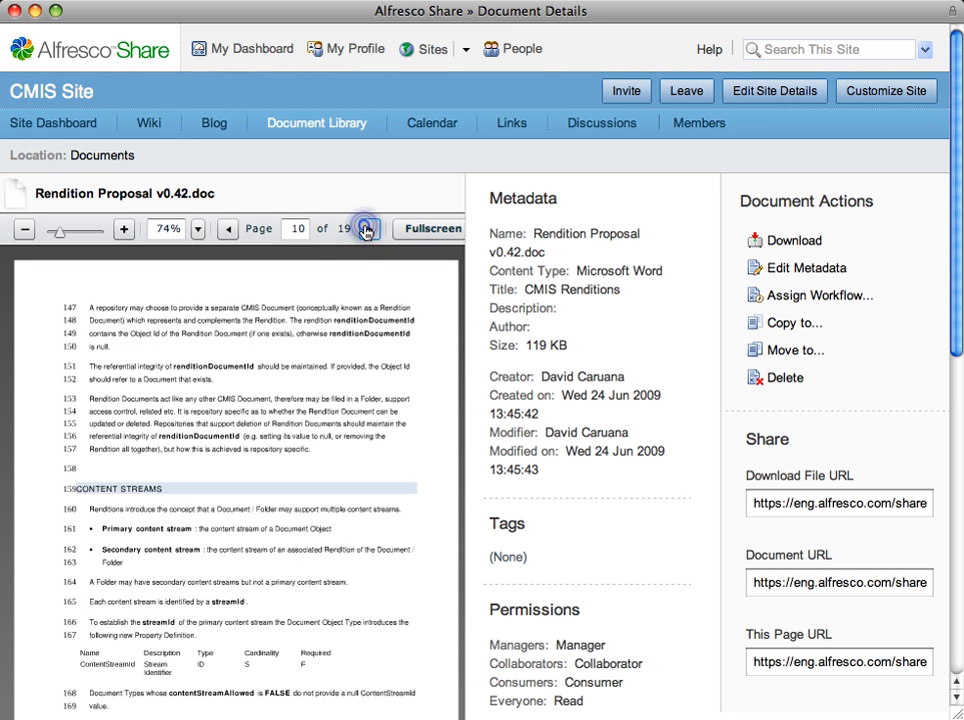
scroll(217, 598, down, 10)
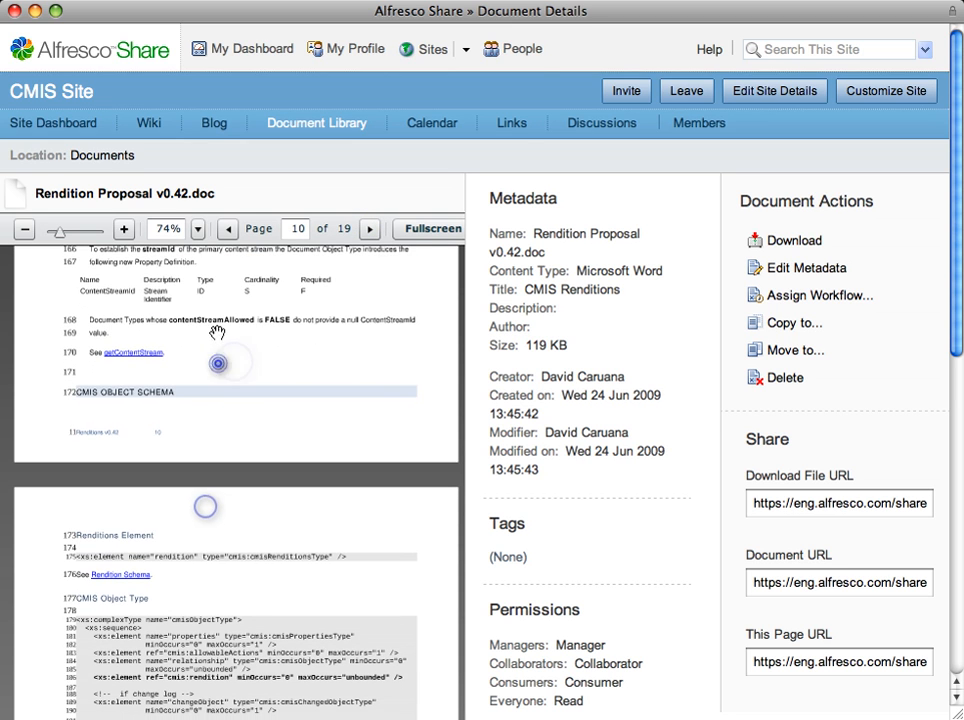
drag(58, 241, 54, 236)
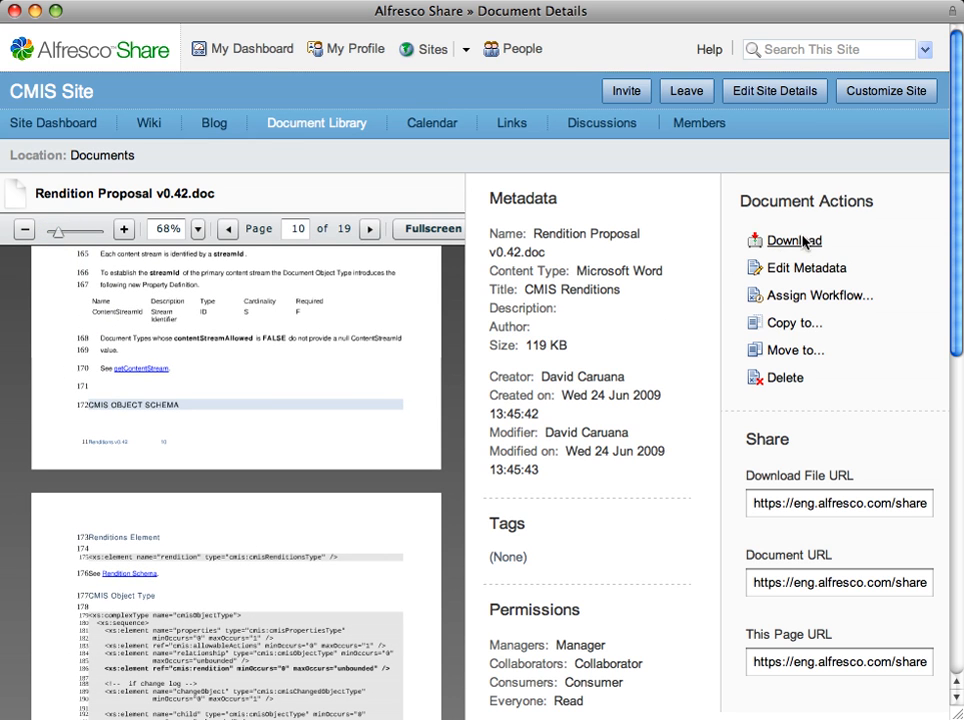
Download Rendition Proposal v0.42.doc, open the downloaded copy in Word, skim through to page 3, and switch back to Alfresco Share.
click(803, 241)
right_click(716, 312)
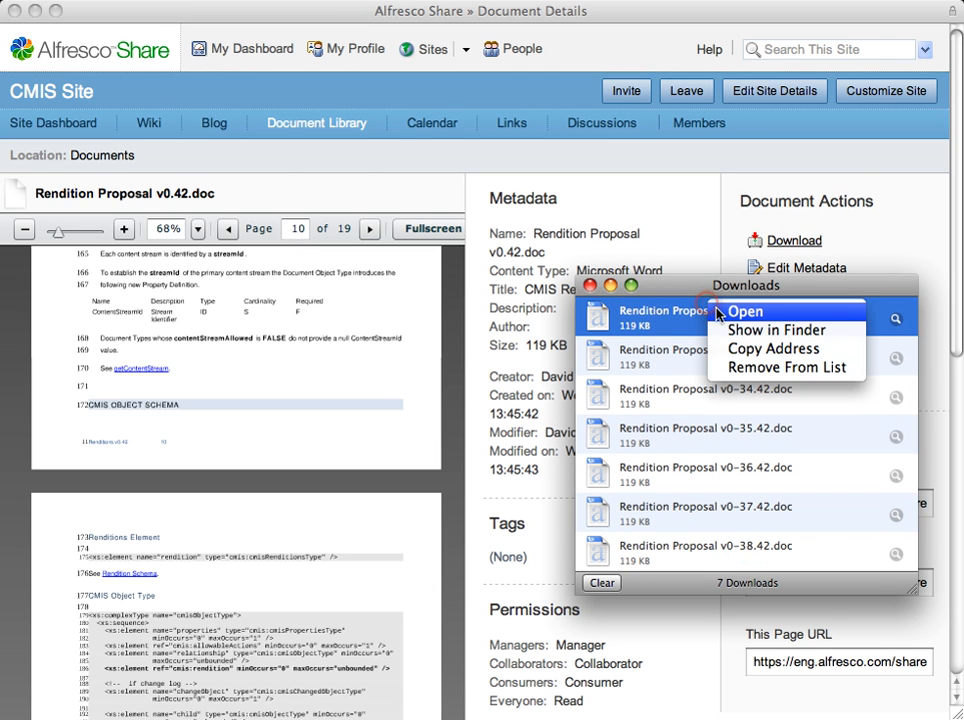
click(718, 312)
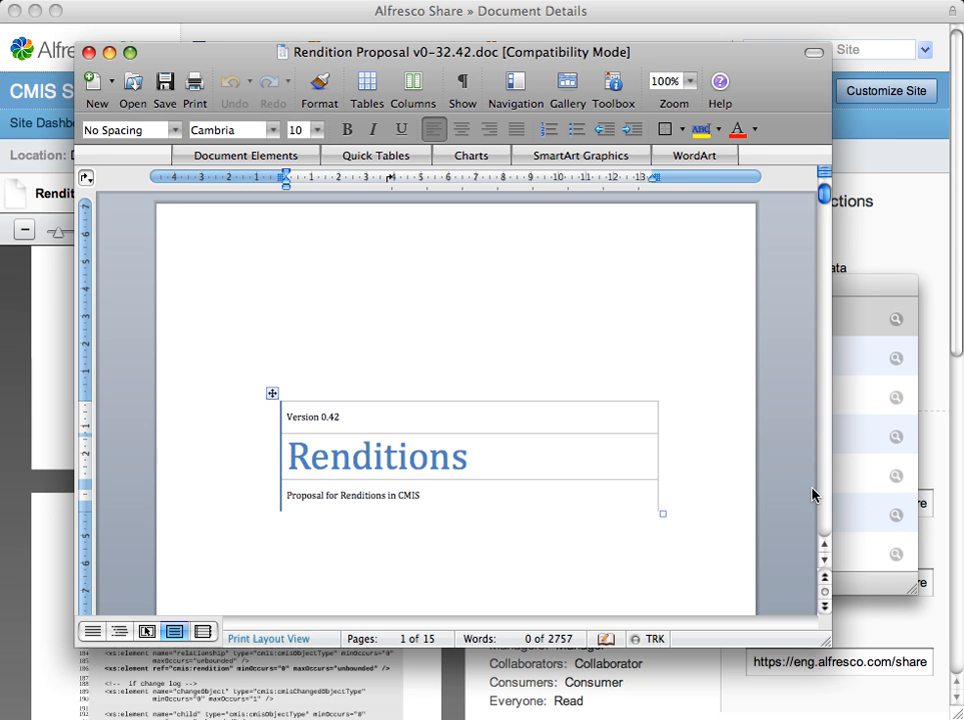
click(819, 494)
click(819, 492)
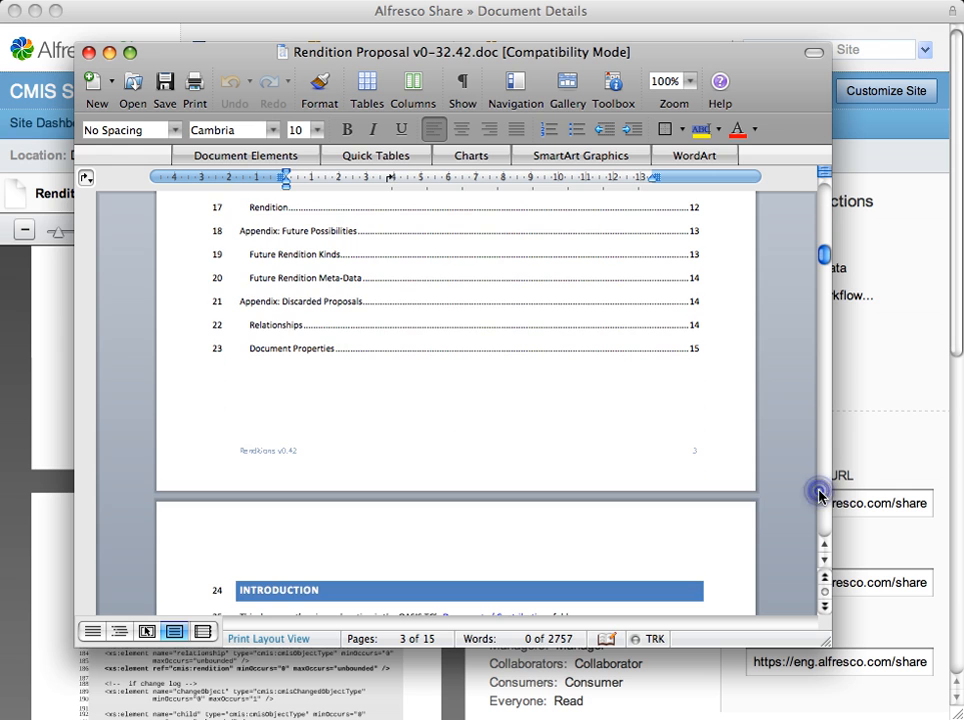
click(148, 25)
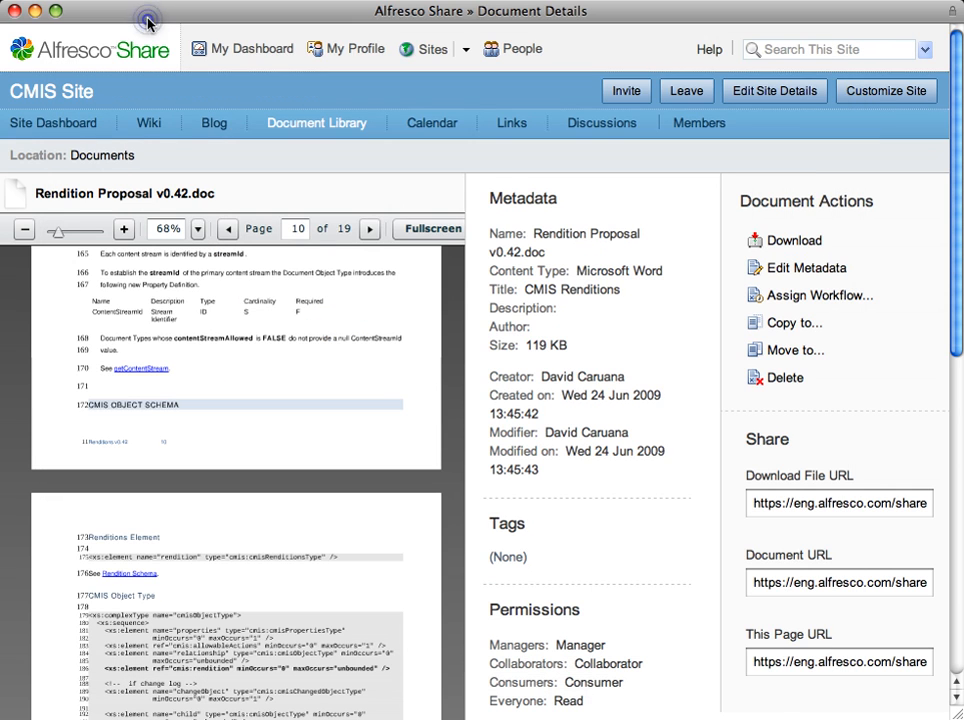
Return to the Documents folder and check out Rendition Proposal v0.42.doc for offline editing, then bring the library back in front of the downloads list.
click(75, 156)
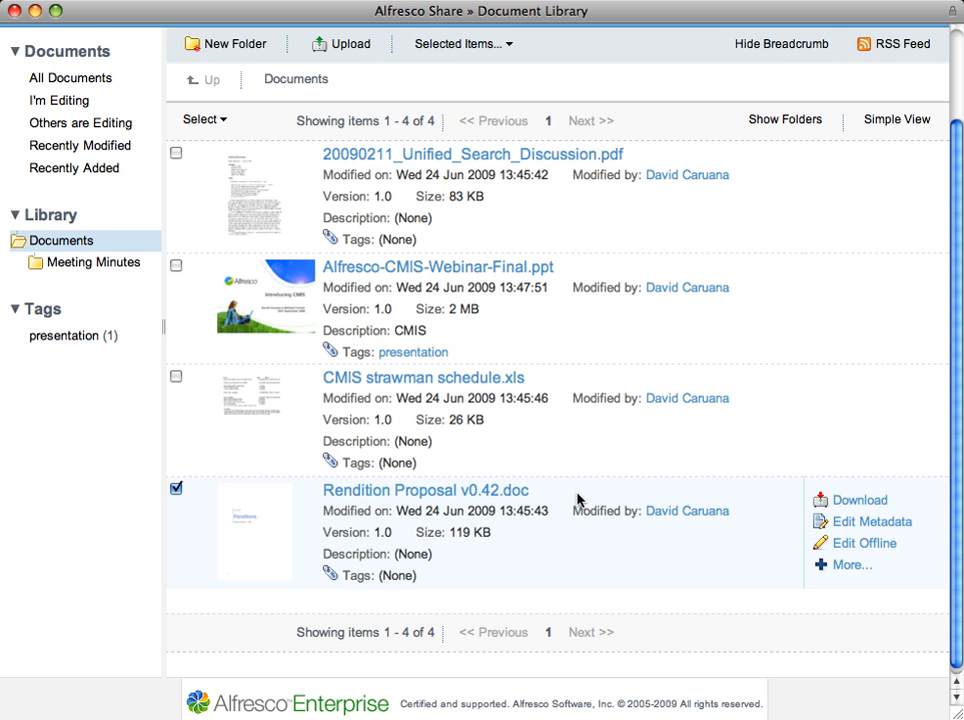
click(848, 544)
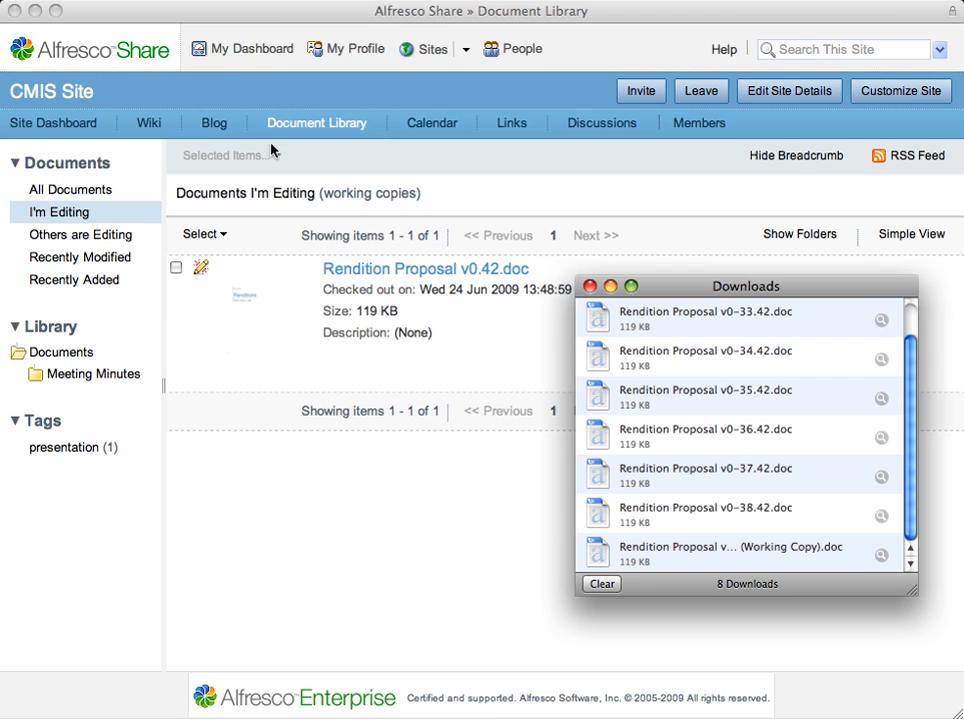
click(278, 25)
mouse_move(432, 341)
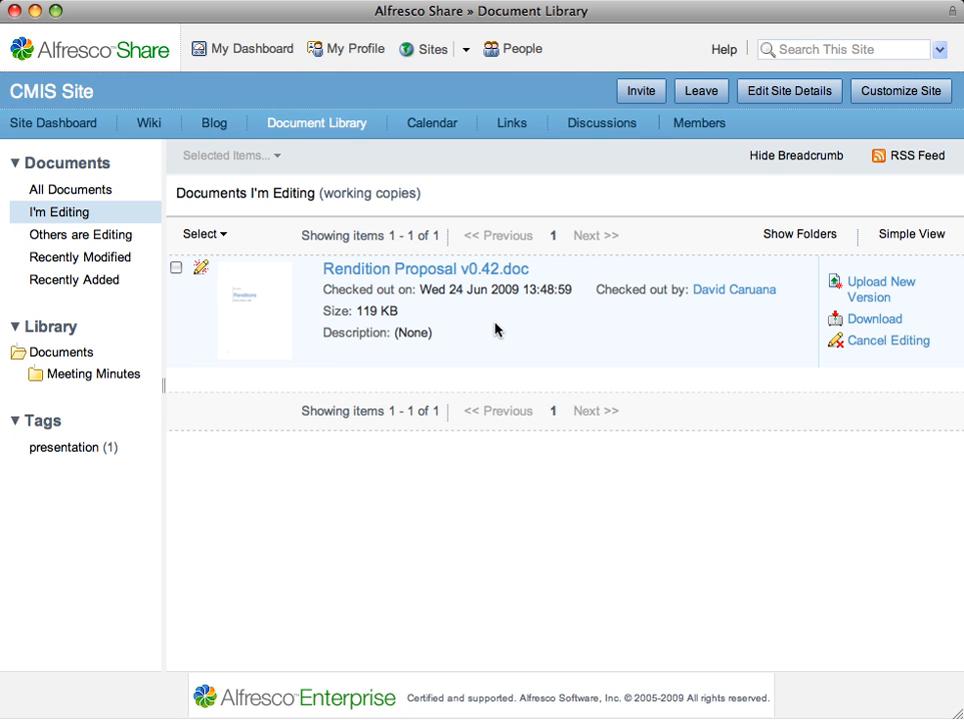
Upload Rendition Proposal v0.43.doc as a new minor version of the working copy with the comment "Added issues section.".
click(866, 290)
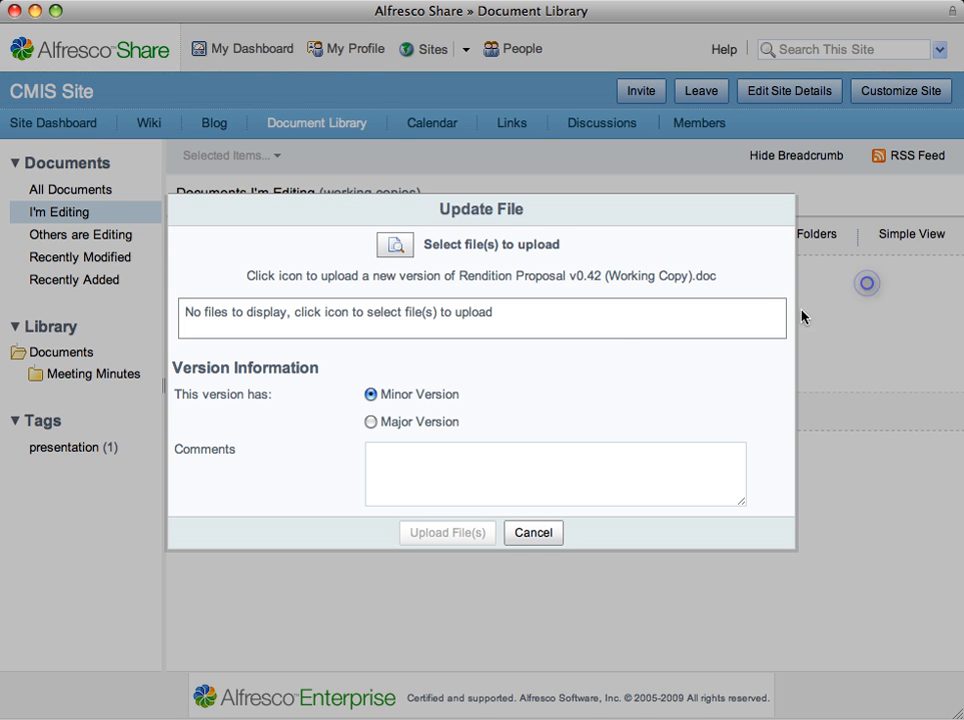
click(394, 245)
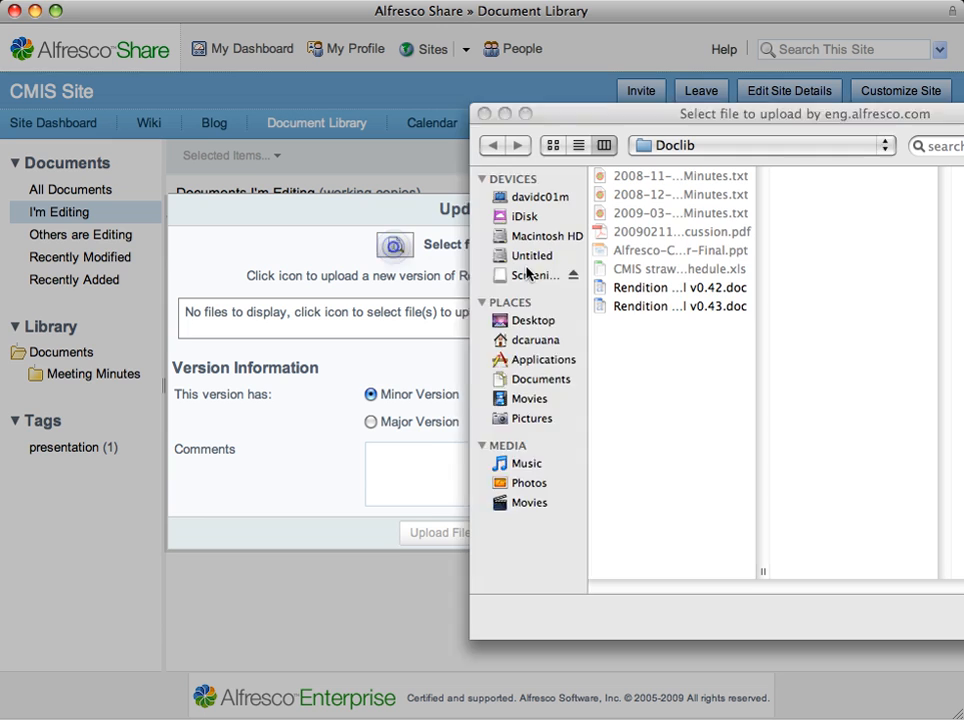
click(655, 306)
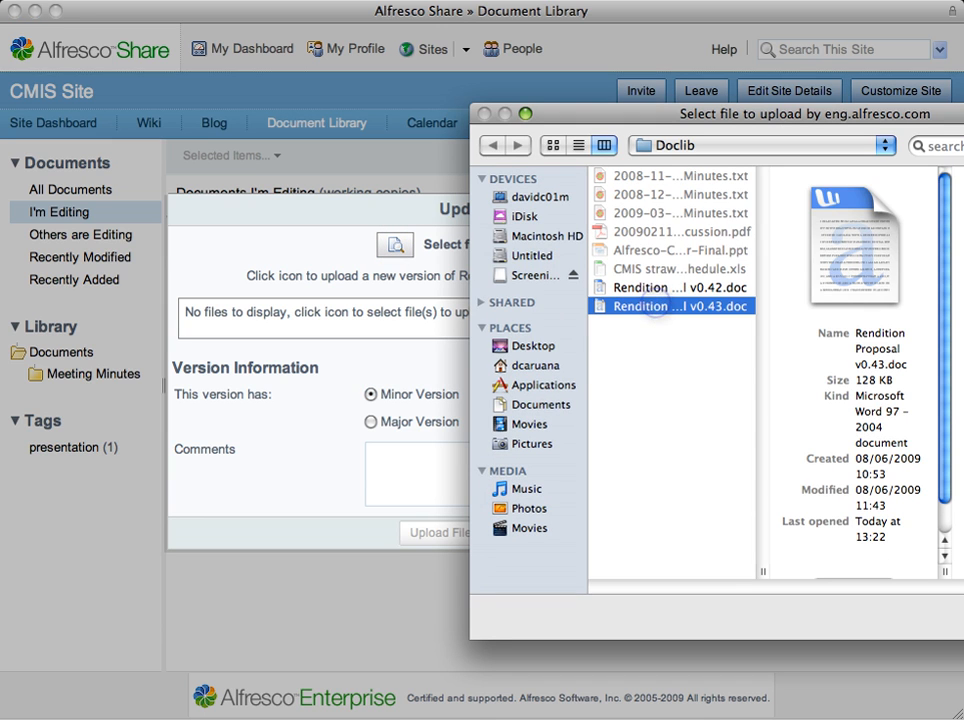
double_click(655, 306)
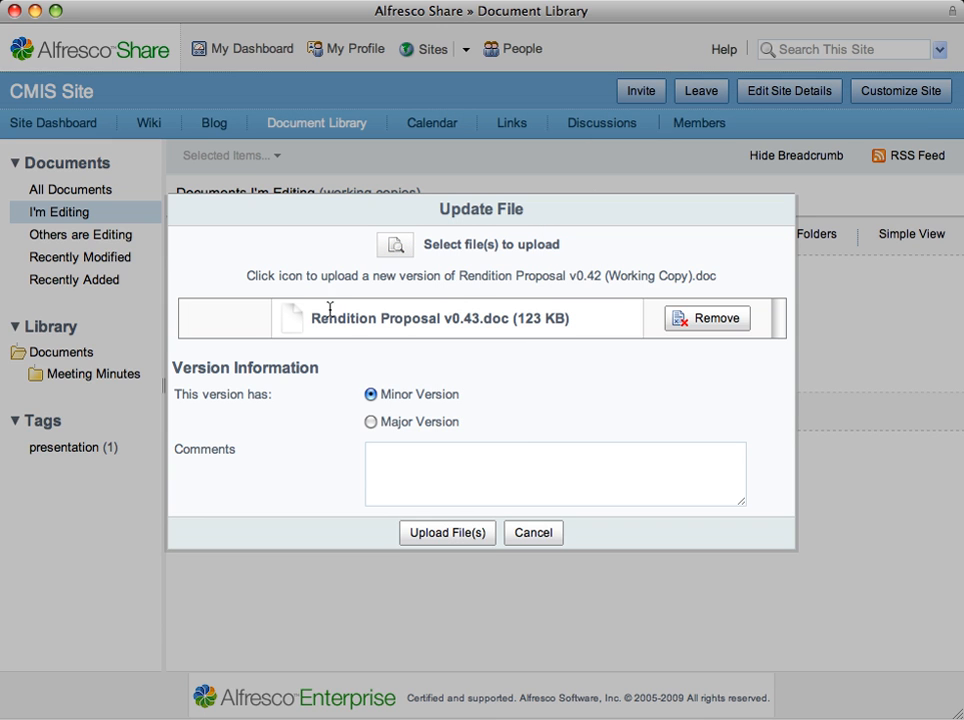
click(402, 460)
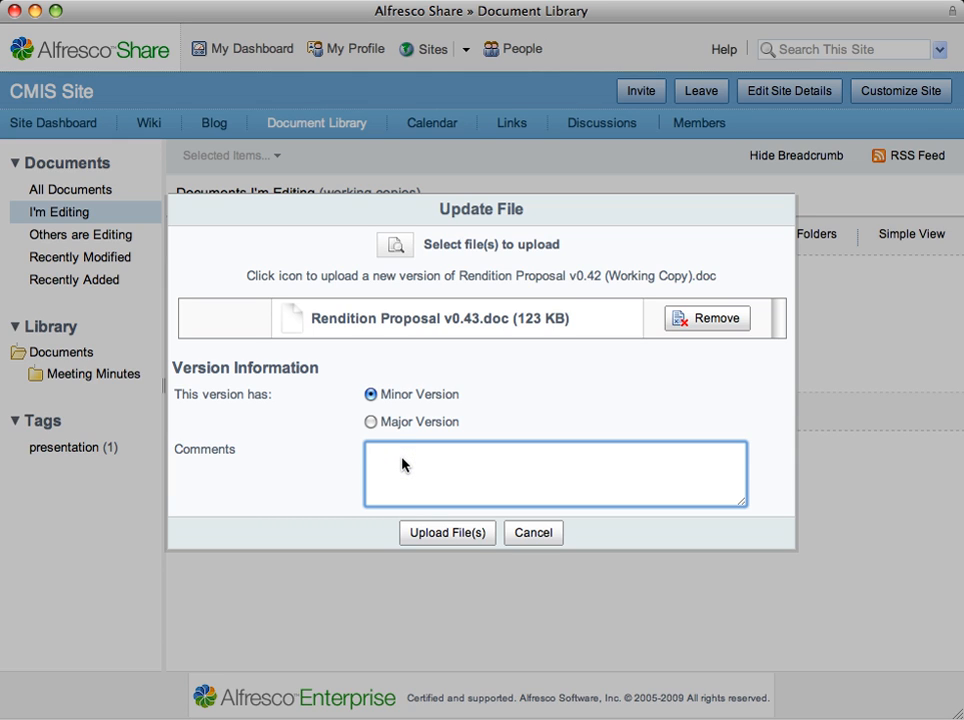
text(Added issues section.)
click(421, 533)
click(533, 532)
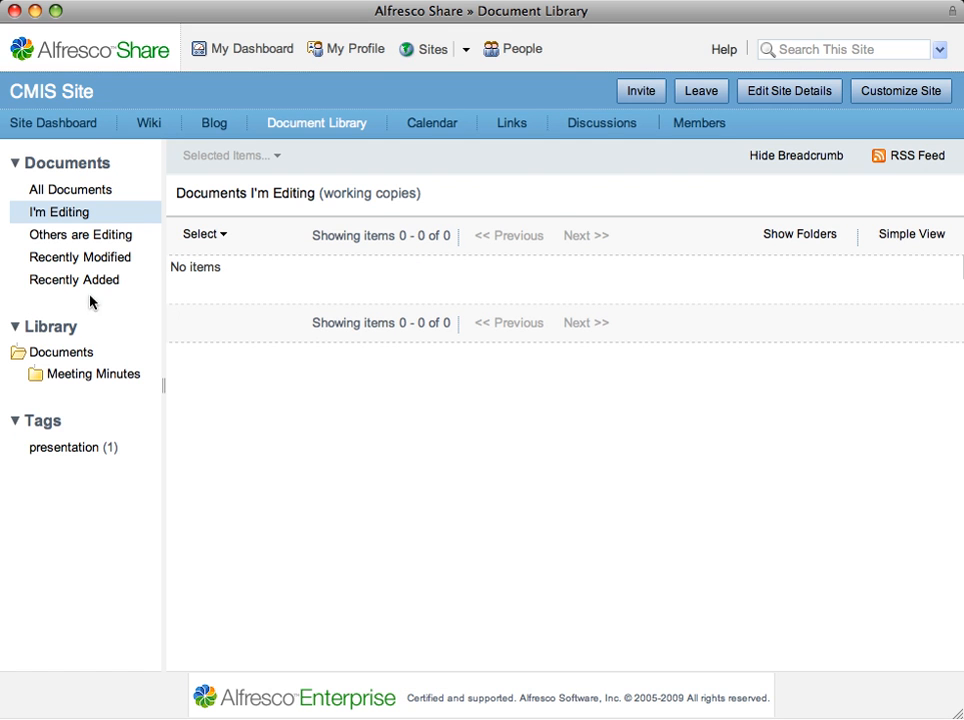
Open the details of Rendition Proposal v0.42.doc from the Documents folder and review its version history, expanding the Version 1.0 entry.
click(65, 350)
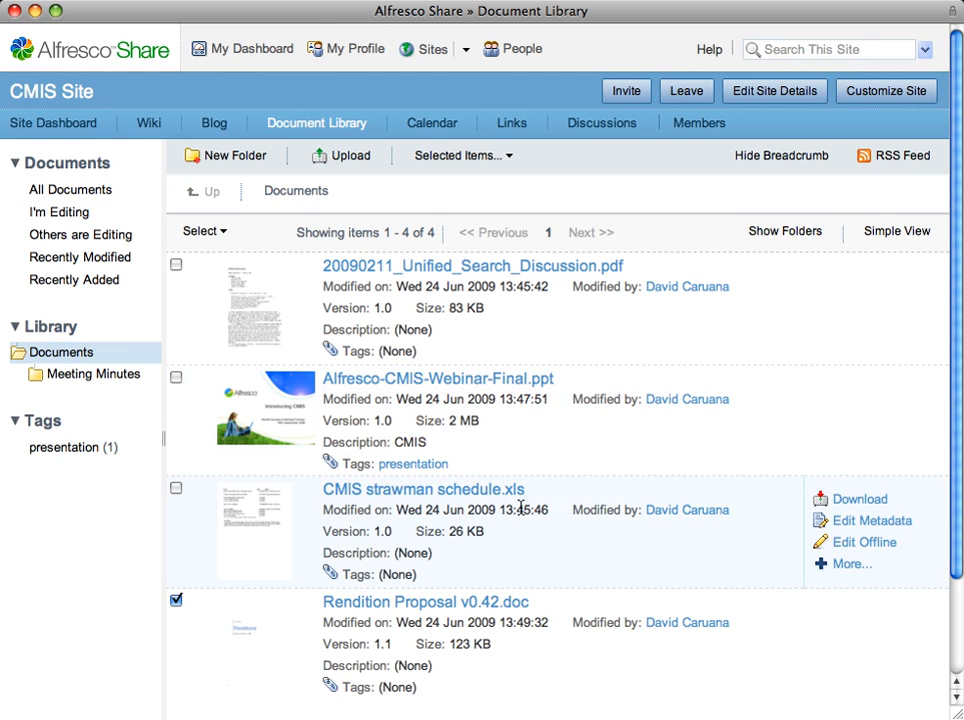
scroll(521, 600, down, 3)
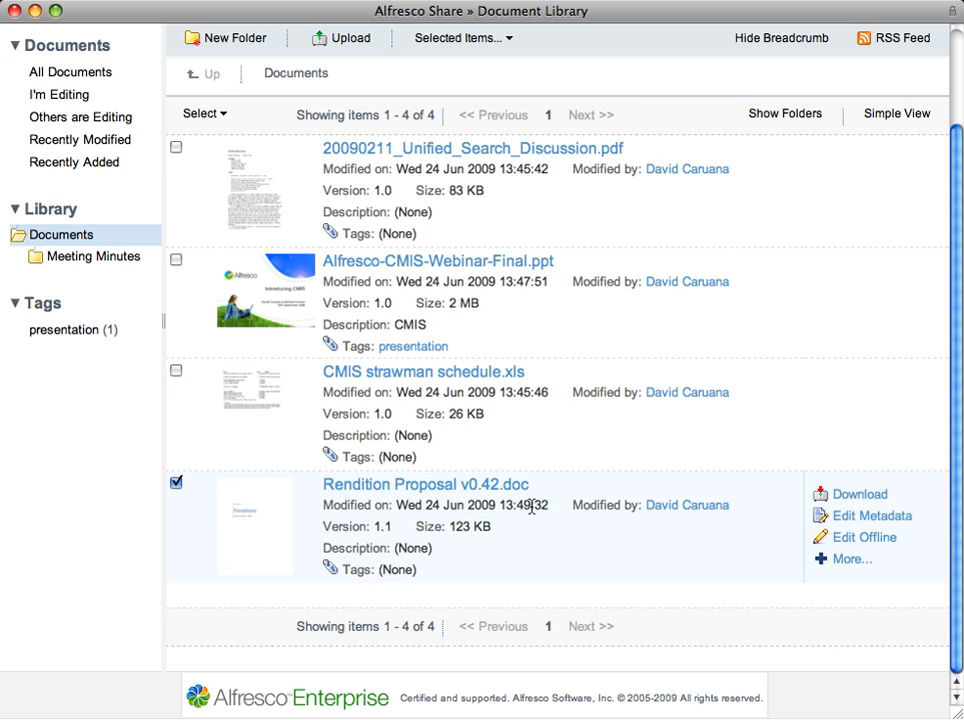
click(482, 486)
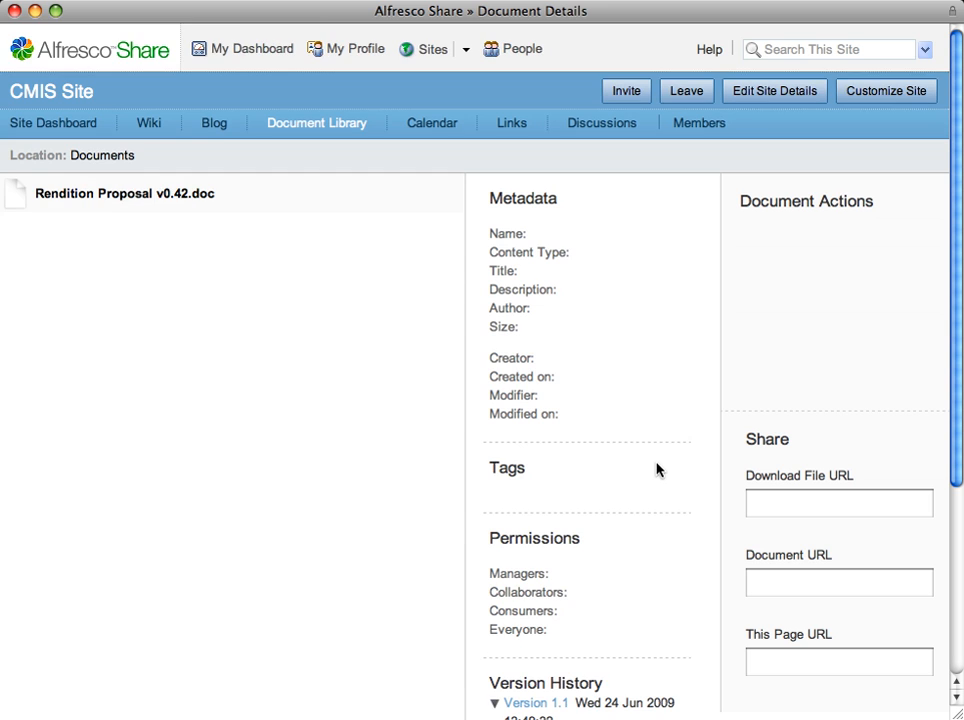
scroll(563, 458, down, 10)
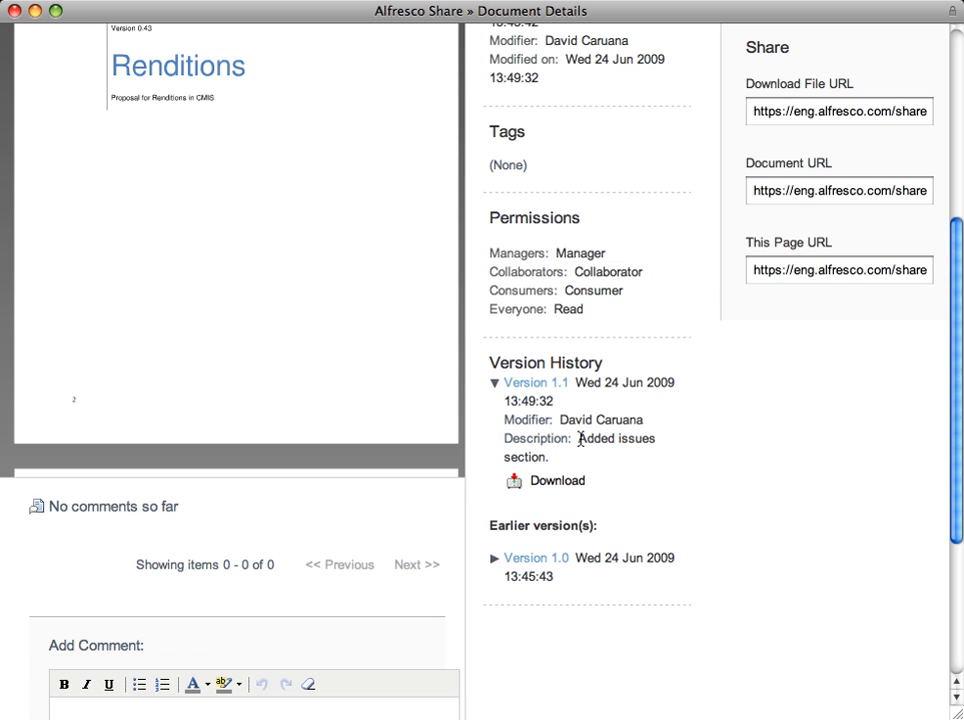
click(493, 563)
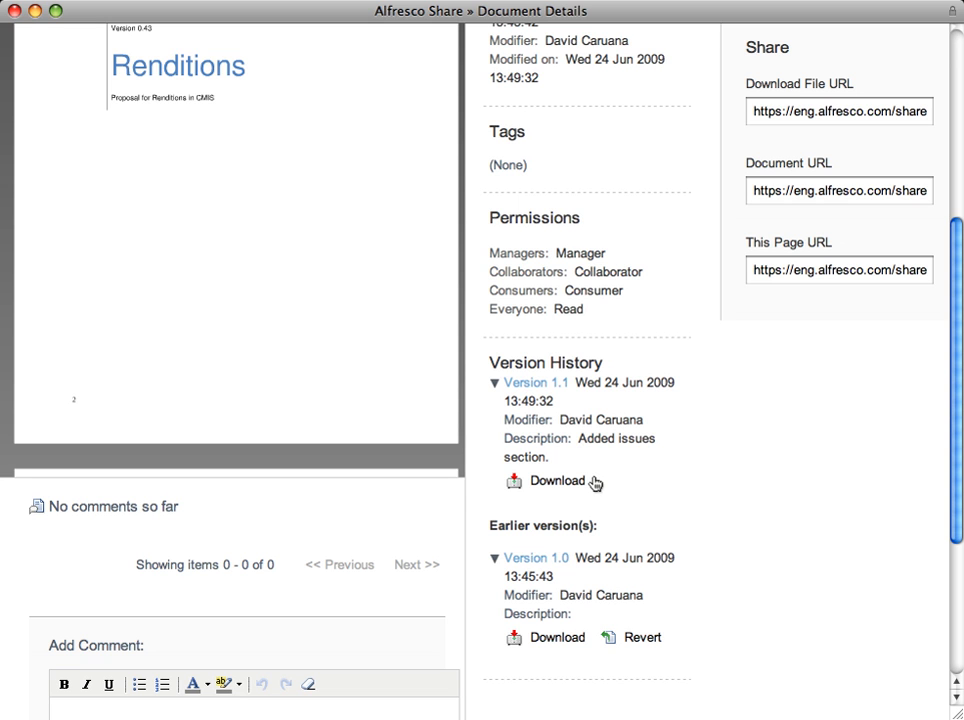
scroll(555, 458, up, 5)
scroll(555, 458, up, 2)
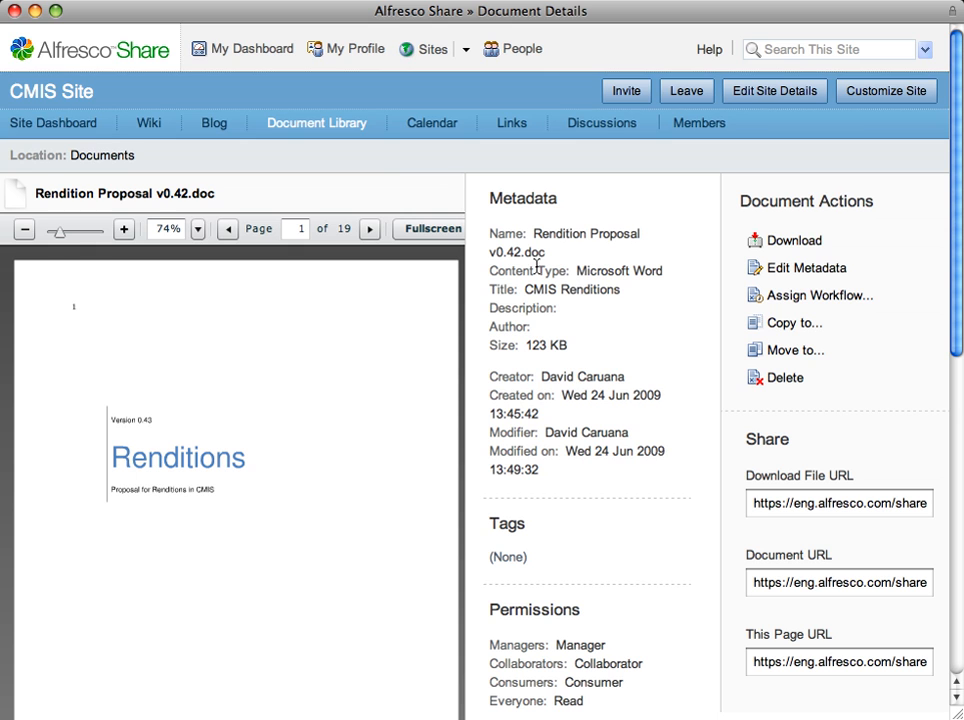
Go back to the Documents folder and search the site for "proposal".
click(96, 158)
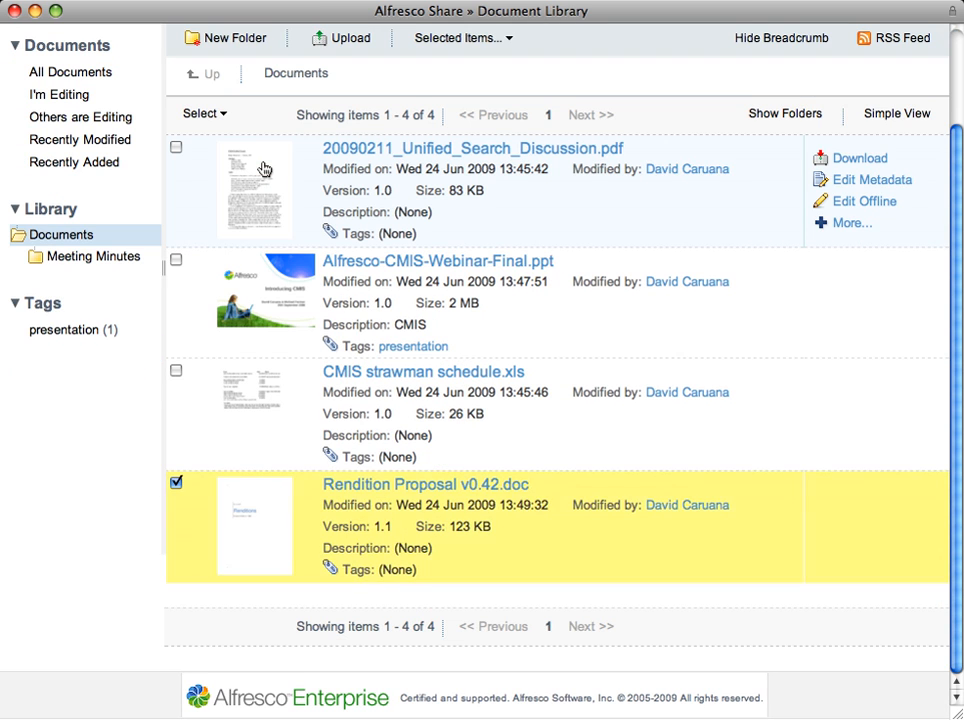
scroll(628, 277, up, 3)
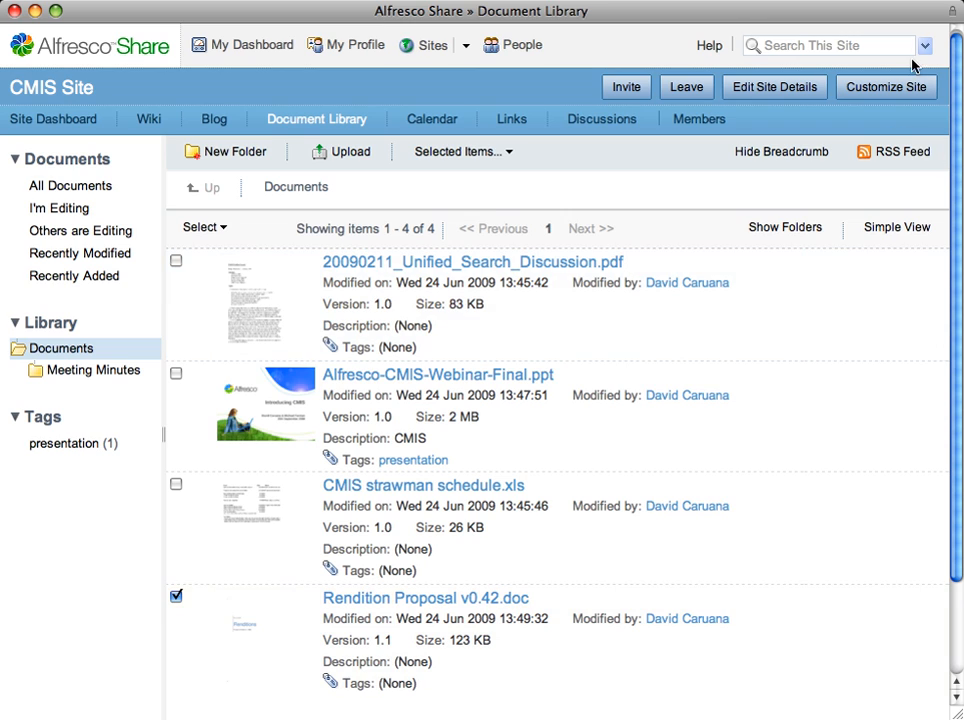
click(793, 45)
text(proposal)
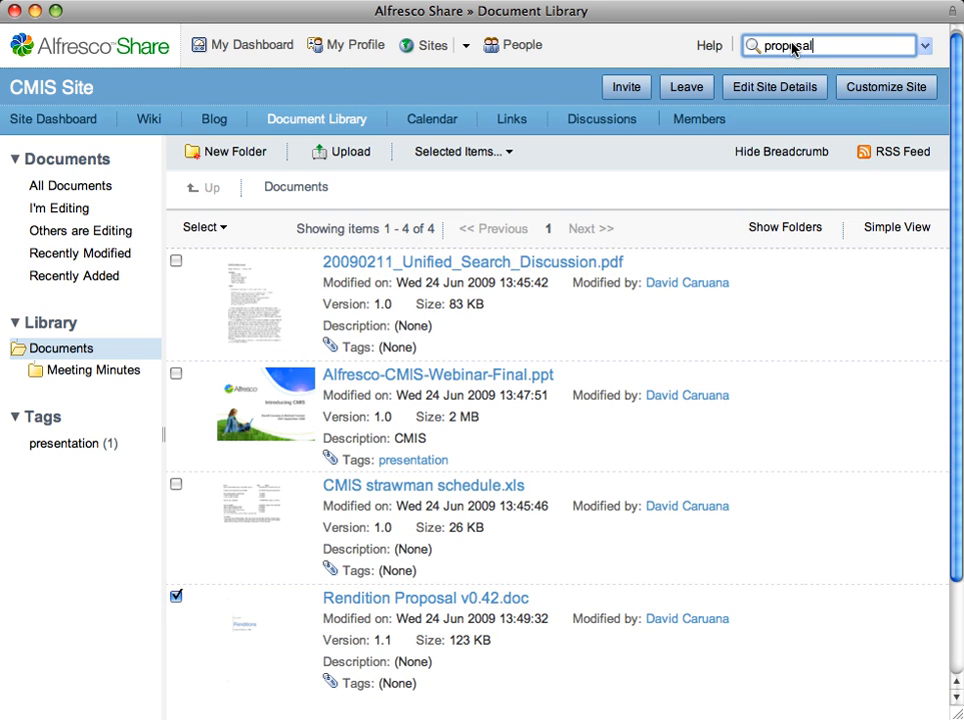
key(Return)
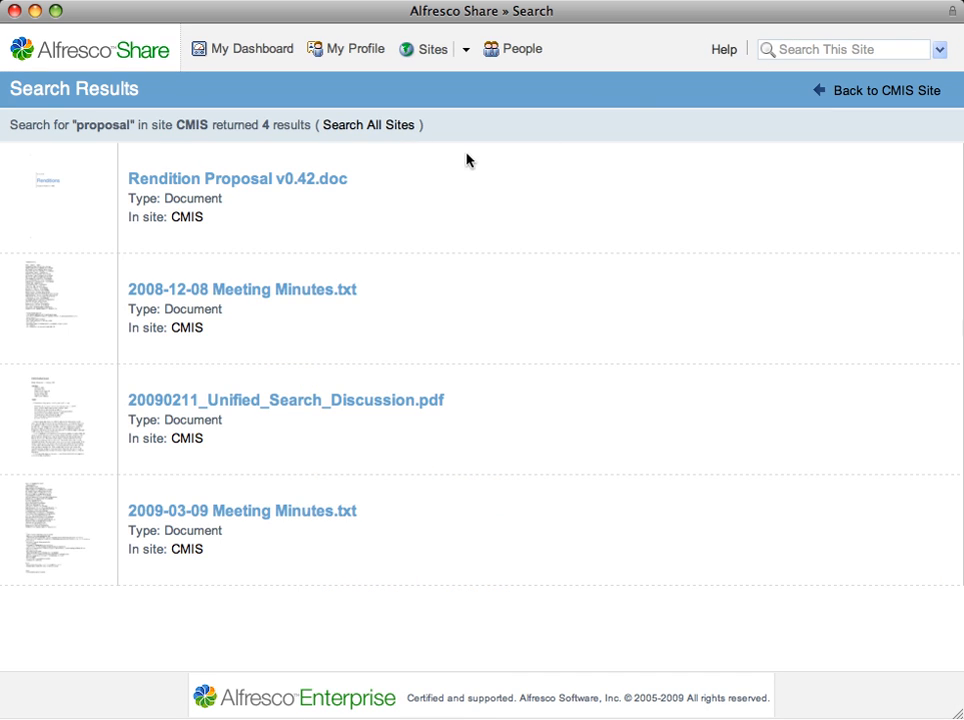
Open 20090211_Unified_Search_Discussion.pdf from the search results, read through its two-page preview, and return to the Documents folder.
click(286, 405)
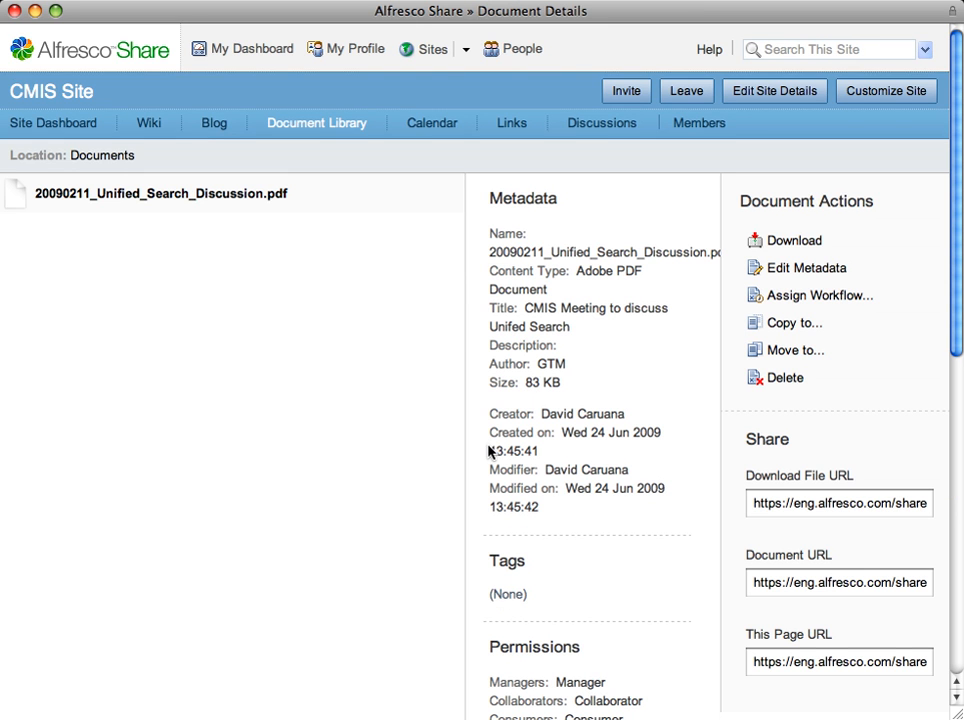
scroll(212, 418, down, 10)
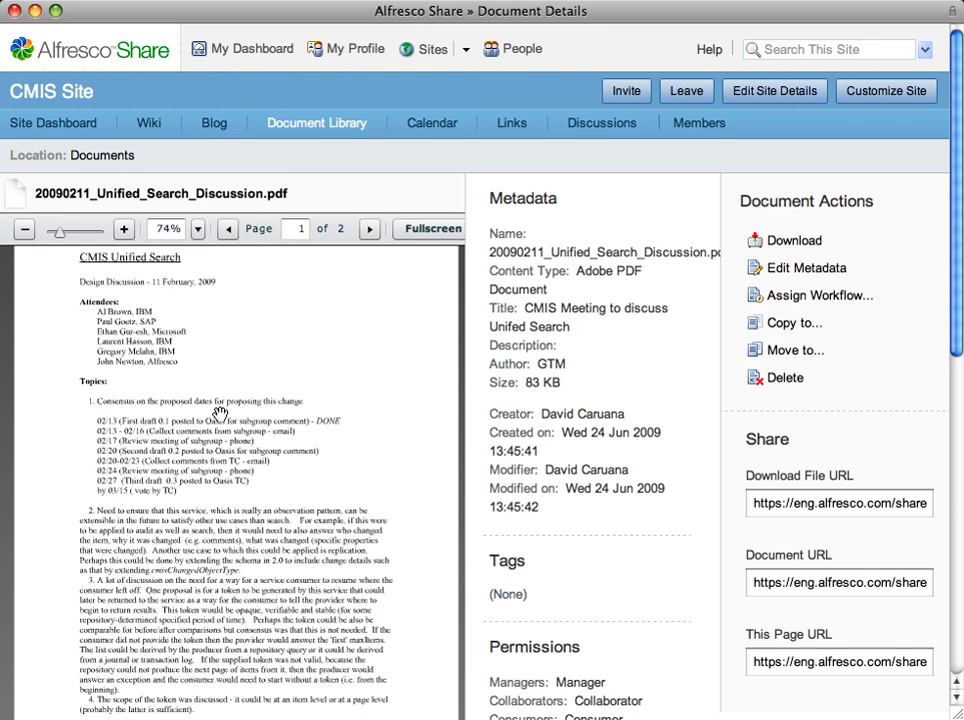
scroll(212, 418, down, 3)
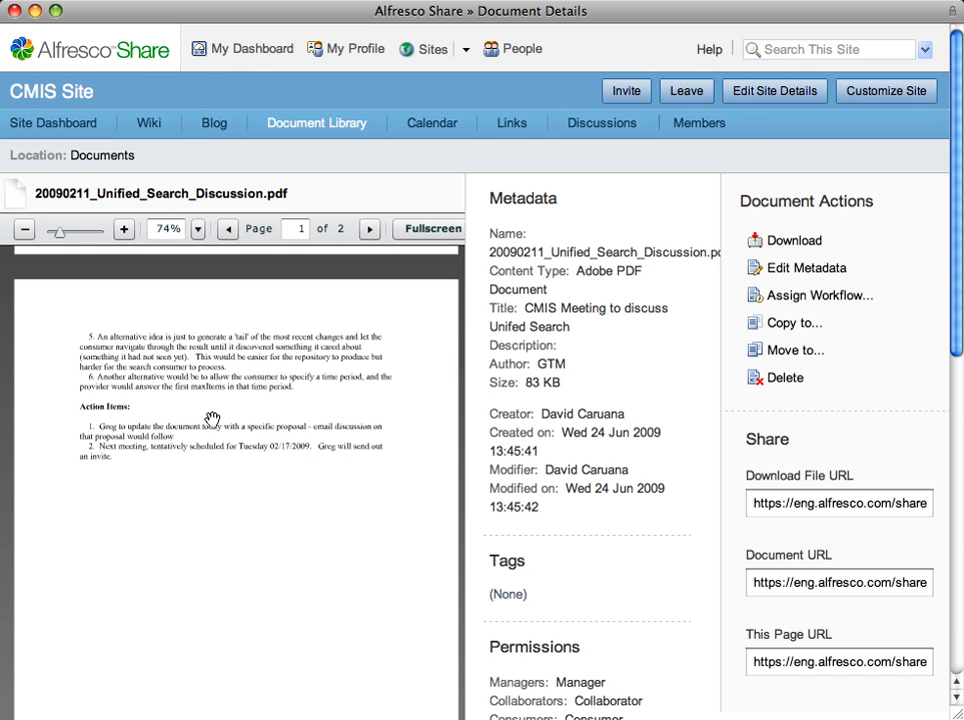
scroll(212, 418, up, 10)
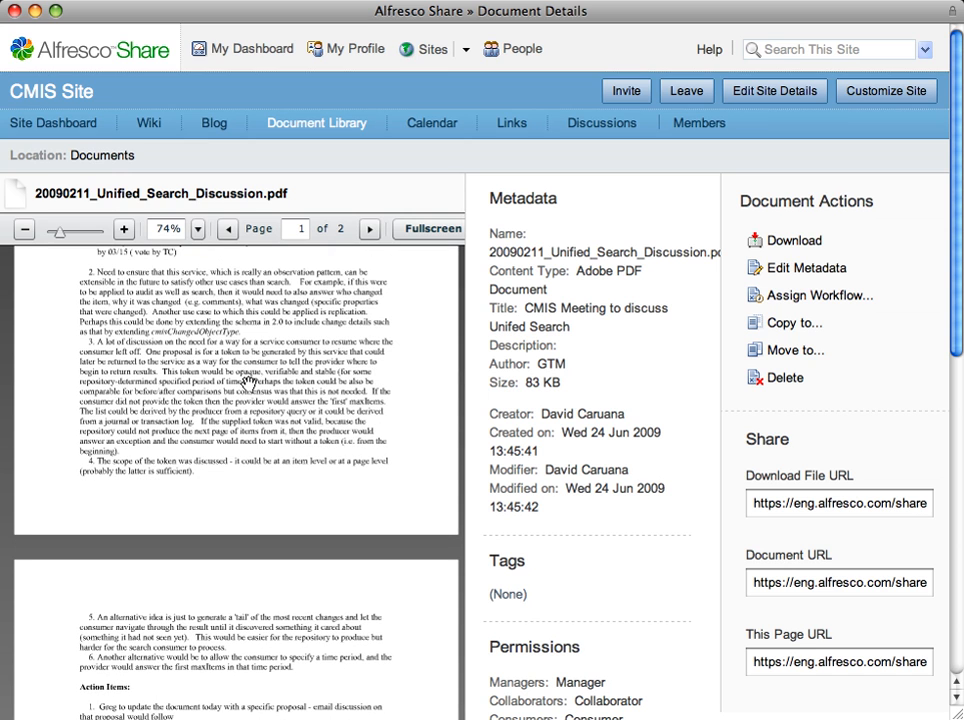
click(108, 155)
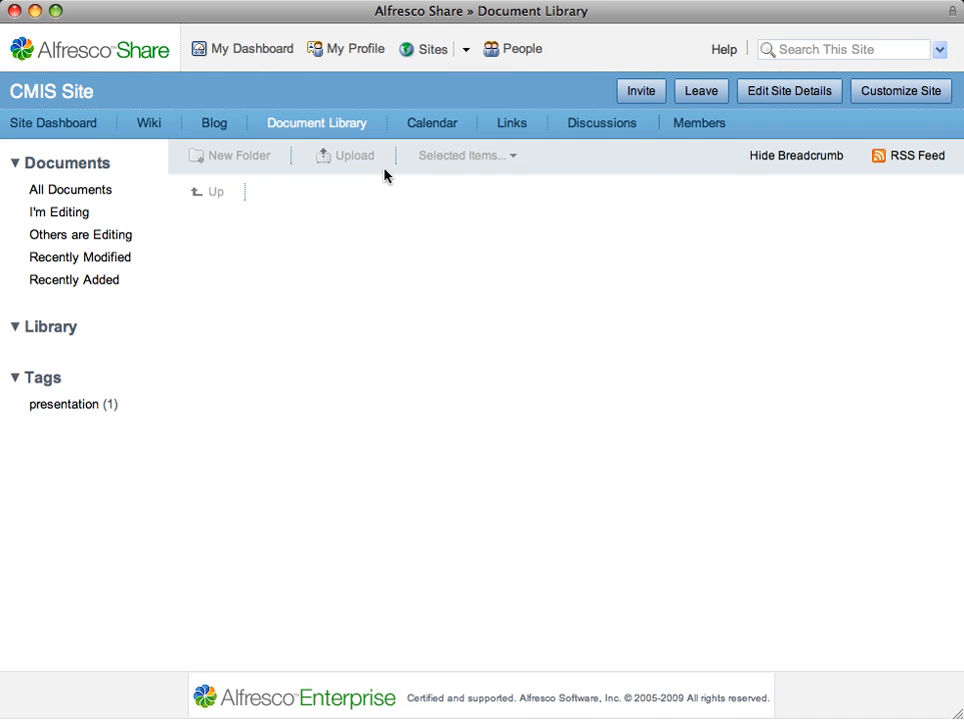